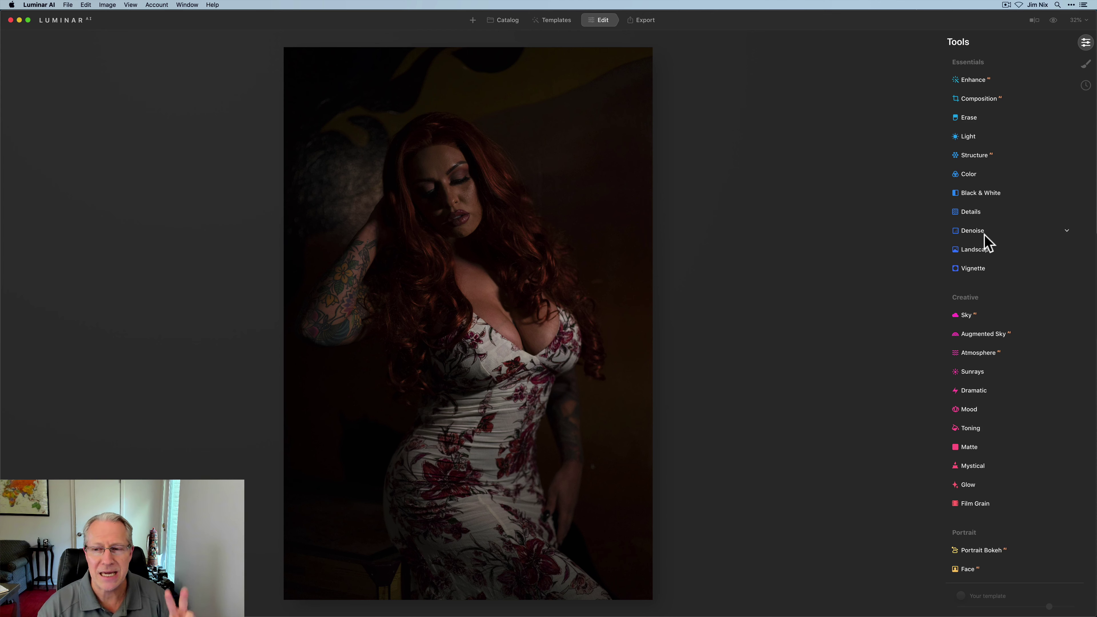
Step: In the Light tool, set Exposure to 1.34, Temperature to 2978 and Highlights to -19
click(977, 136)
drag(1012, 236, 1022, 236)
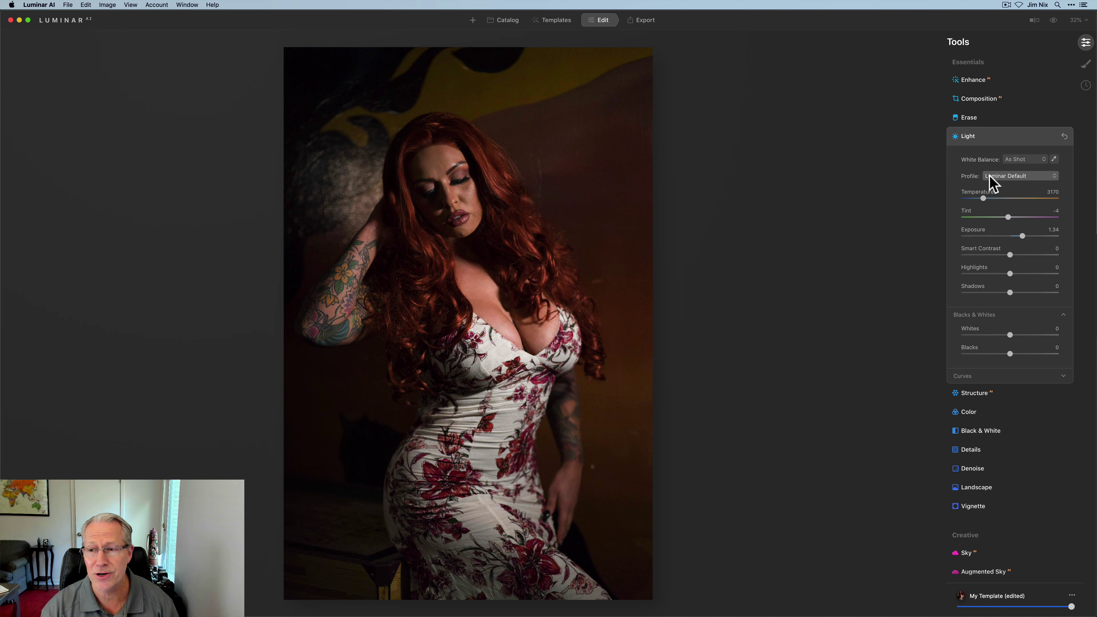
drag(984, 198, 981, 198)
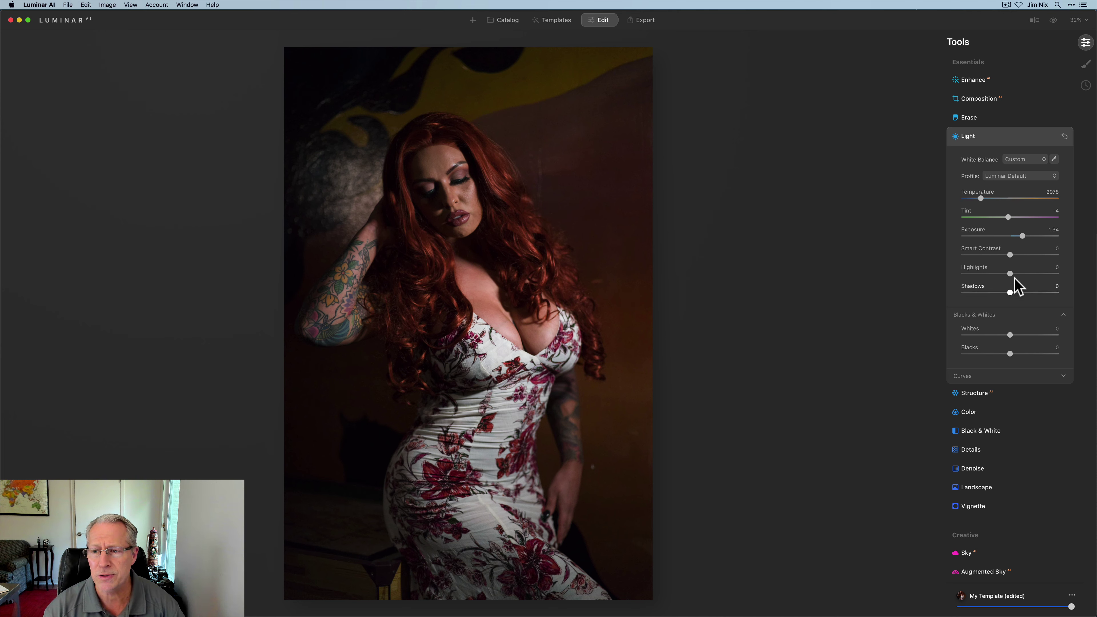
mouse_move(1010, 274)
mouse_down()
mouse_move(1000, 277)
mouse_move(1012, 293)
mouse_up()
scroll(992, 365, down, 5)
scroll(993, 363, up, 3)
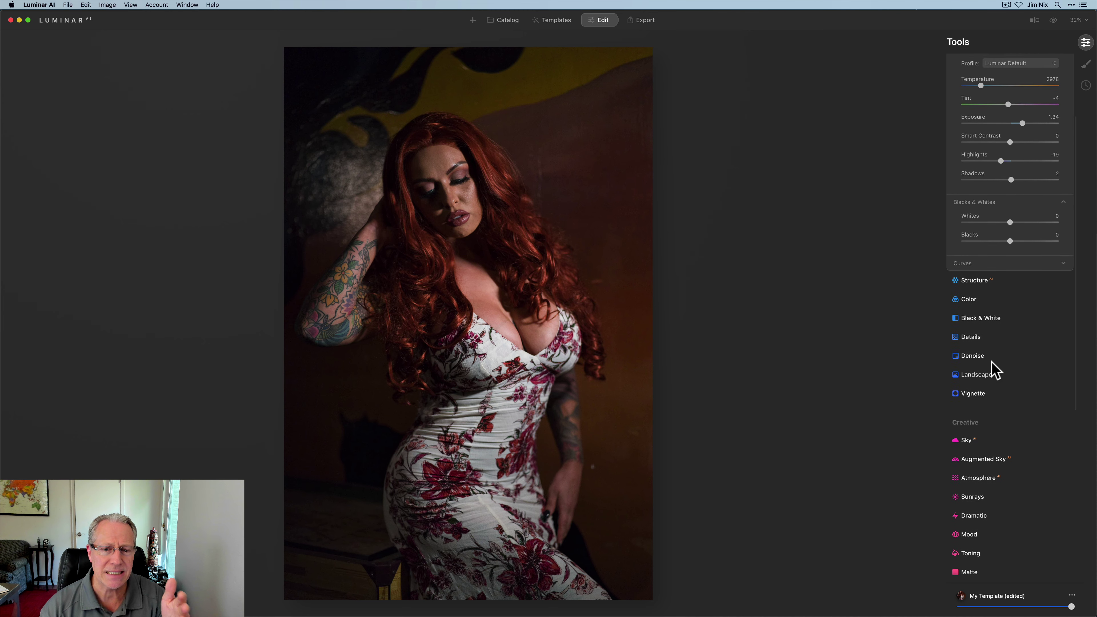
scroll(991, 362, down, 6)
scroll(992, 362, down, 4)
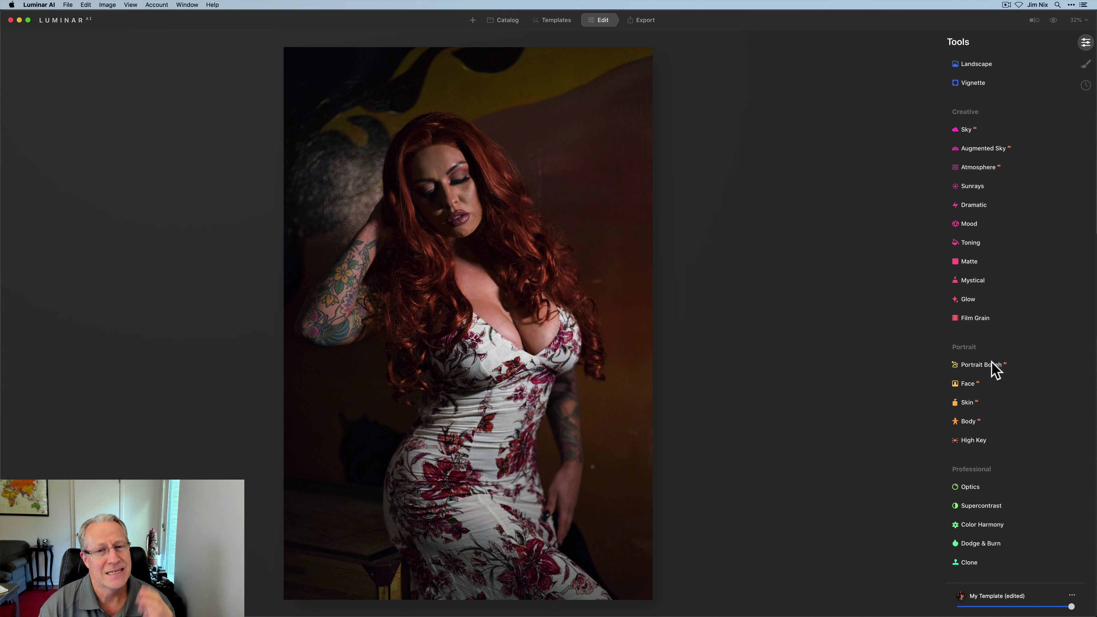
Step: Set Portrait Bokeh Amount to 21 with the focus area placed on the model
click(990, 366)
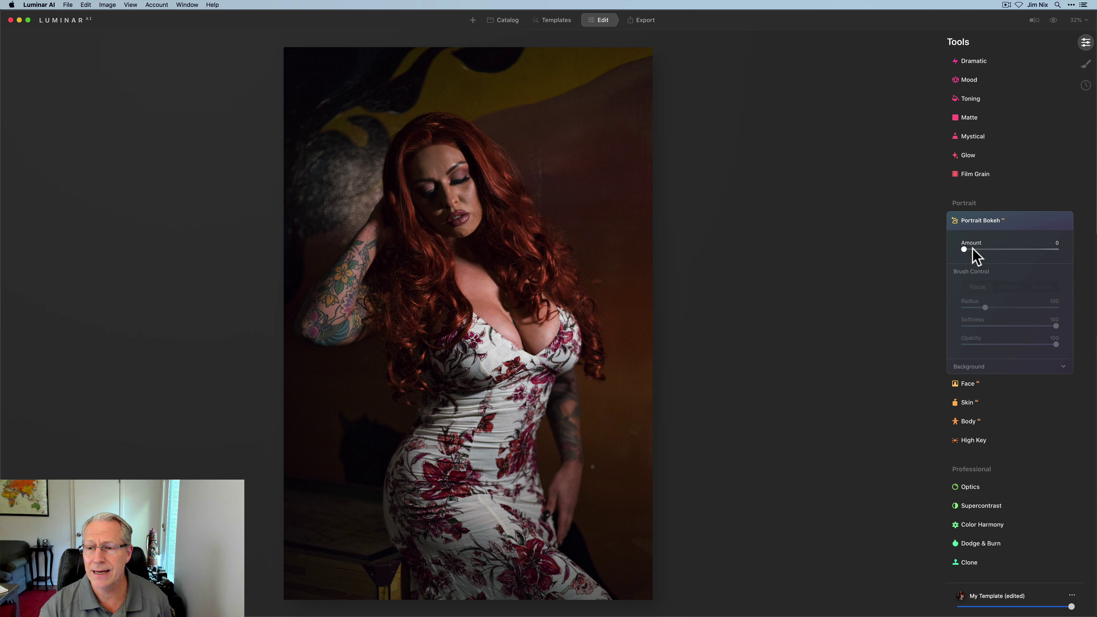
mouse_move(972, 249)
mouse_down()
mouse_move(1015, 249)
mouse_move(985, 249)
mouse_up()
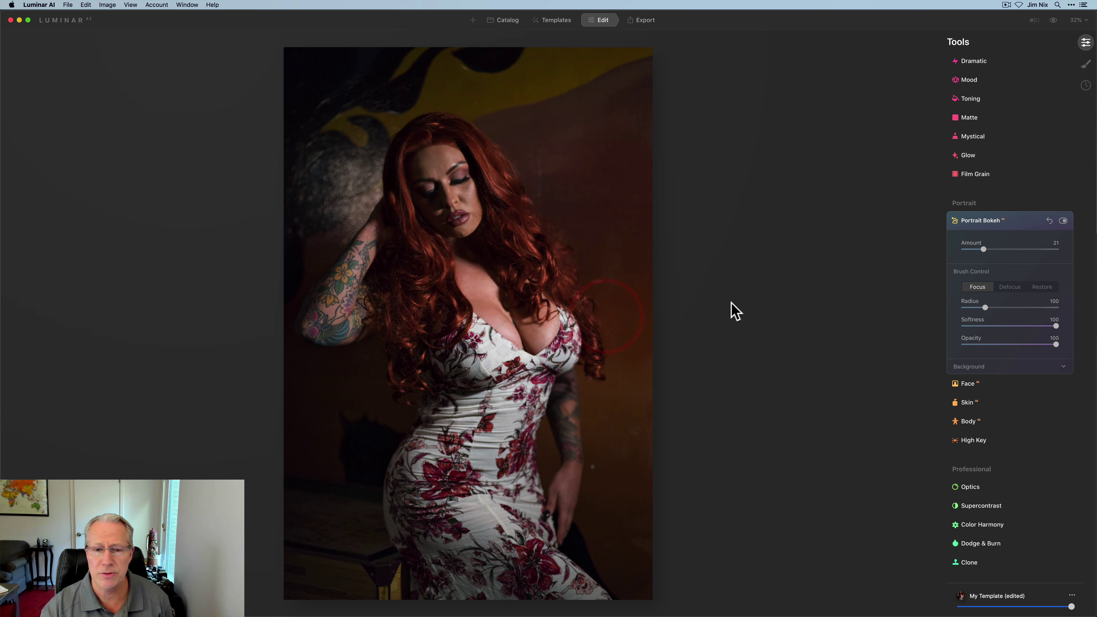
click(477, 307)
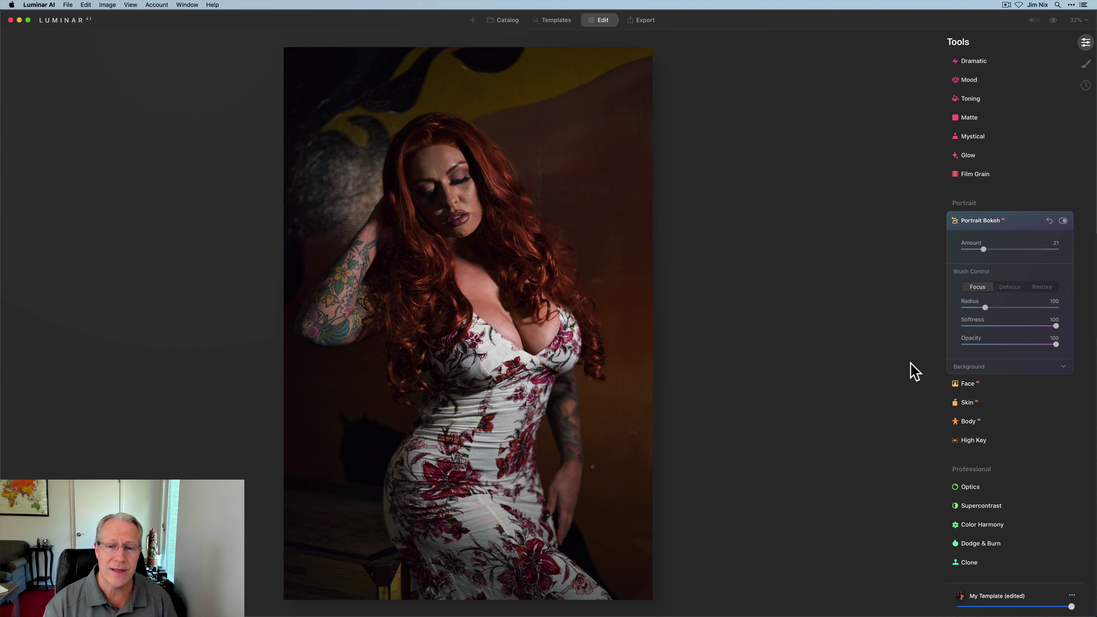
click(1007, 225)
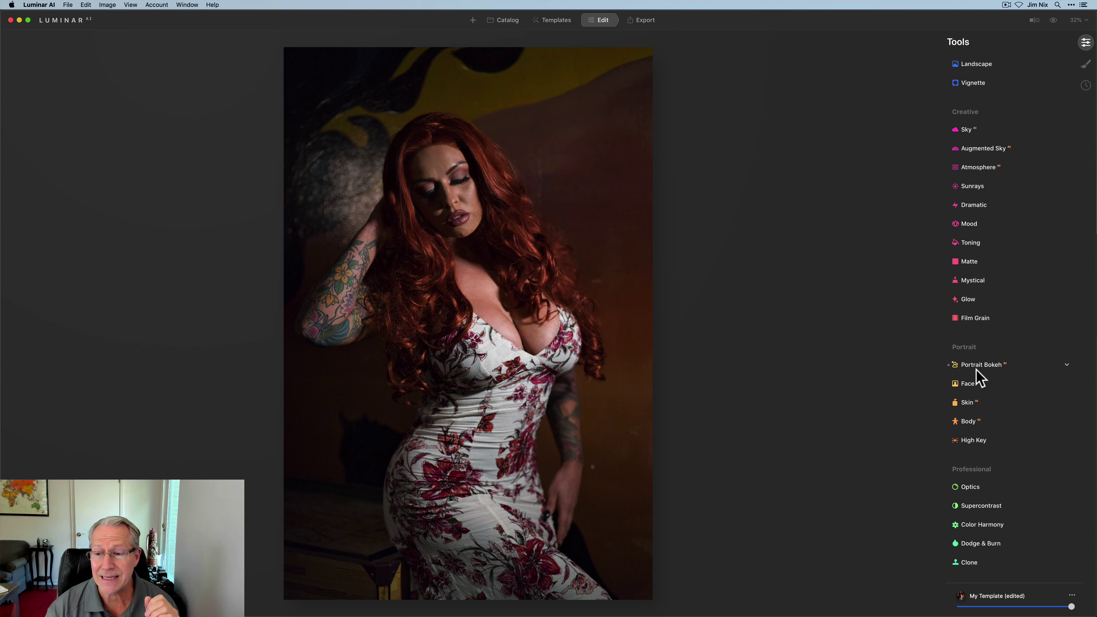
Step: Raise Face Light to brighten the face and smooth the skin to amount 30
click(976, 384)
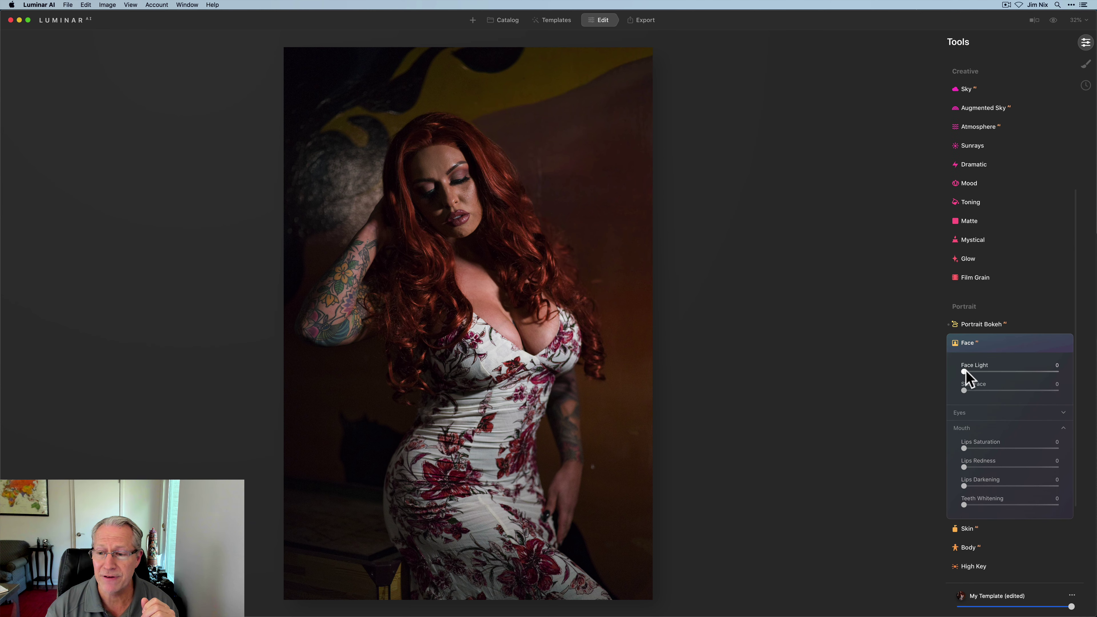
drag(965, 372, 1005, 362)
scroll(1003, 365, down, 5)
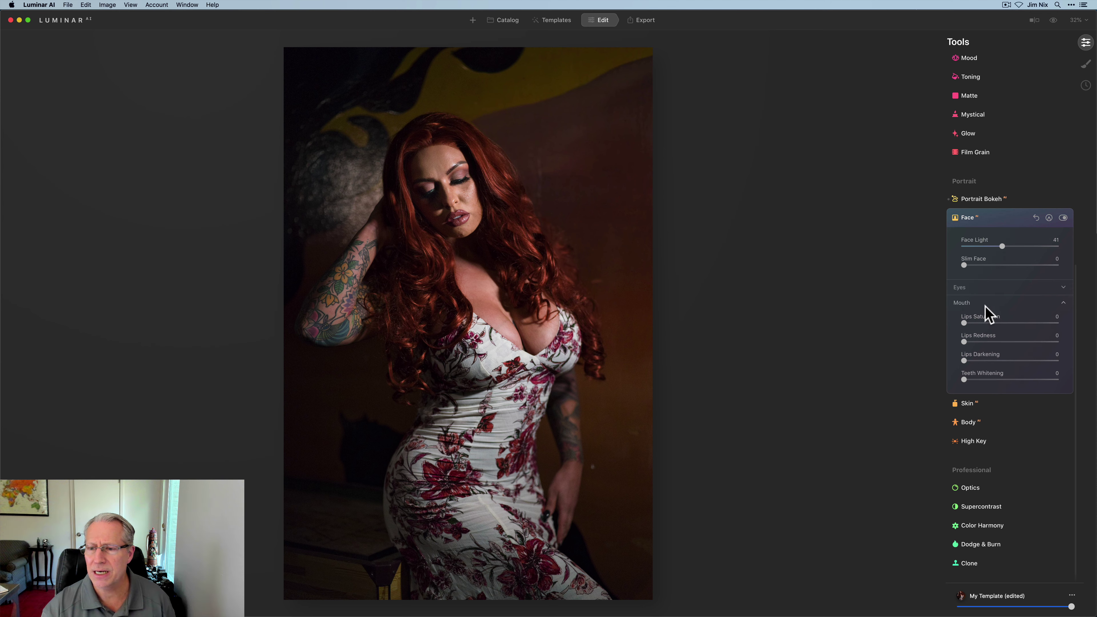
click(972, 304)
click(973, 402)
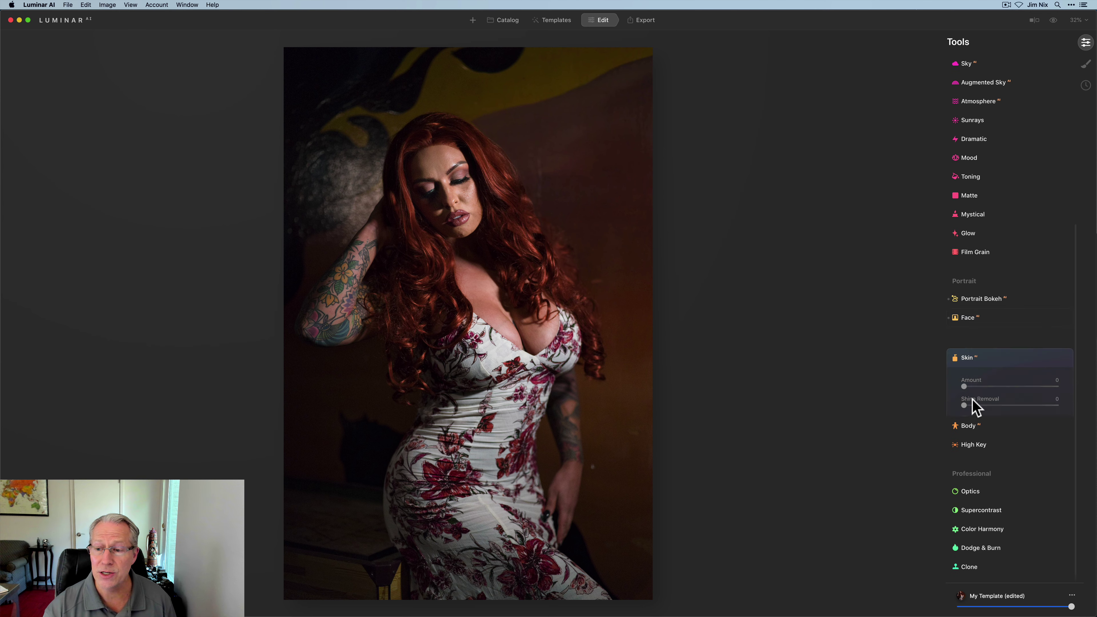
drag(964, 365, 996, 378)
Step: Adjust Face Light to a final value of 48
click(975, 318)
drag(1000, 346, 1010, 346)
click(1005, 319)
scroll(1006, 327, up, 3)
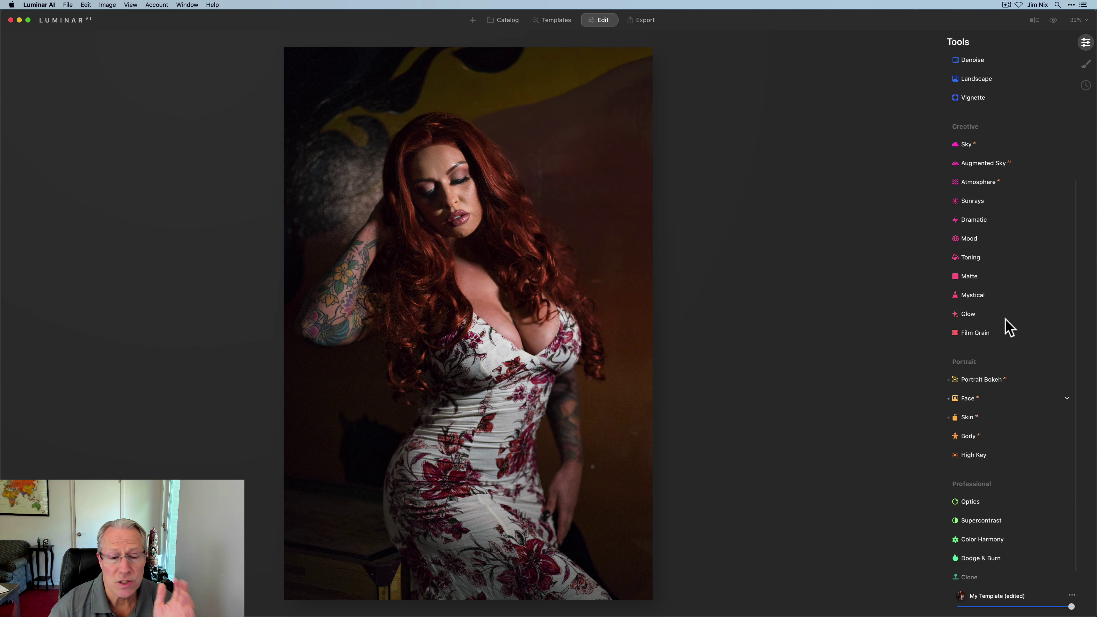
scroll(1008, 327, up, 3)
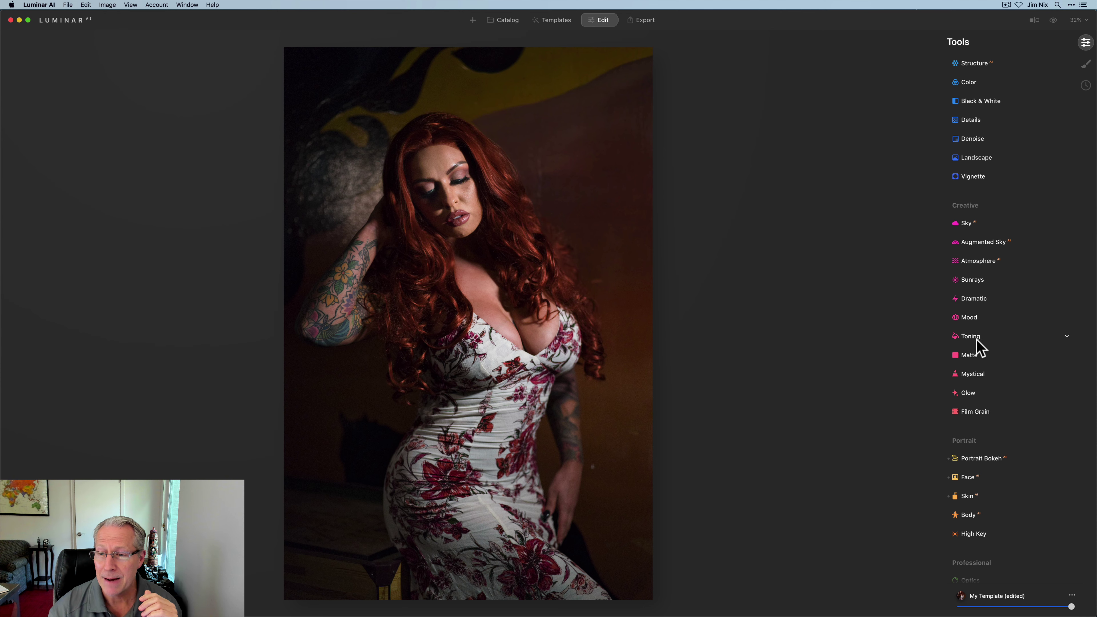
Step: Apply the Mystical effect, settling its amount at 37
click(976, 375)
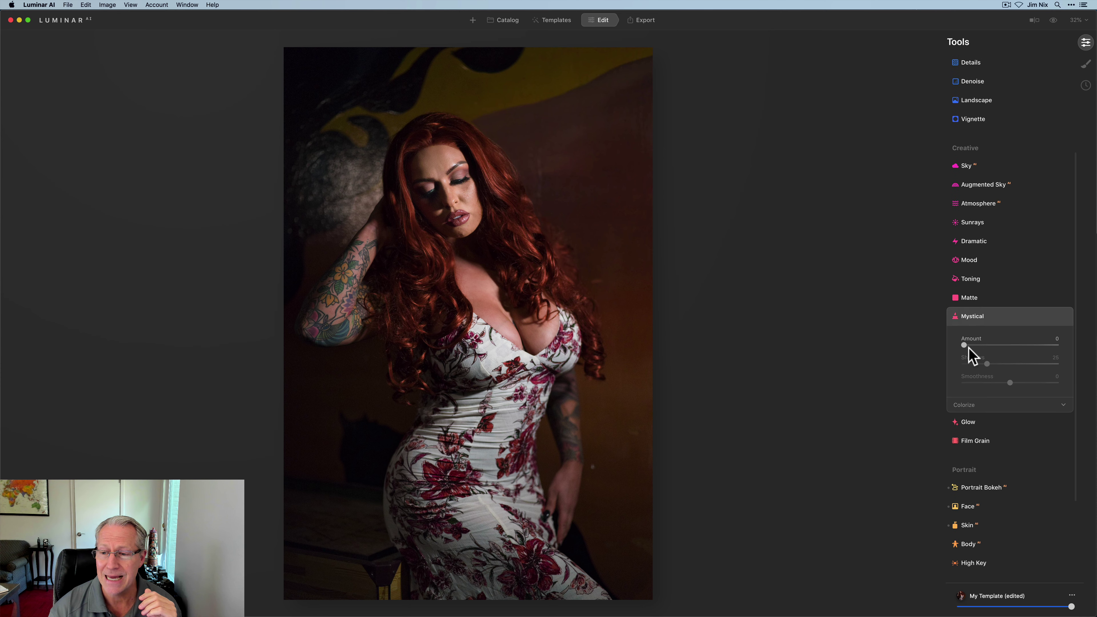
drag(964, 345, 1003, 344)
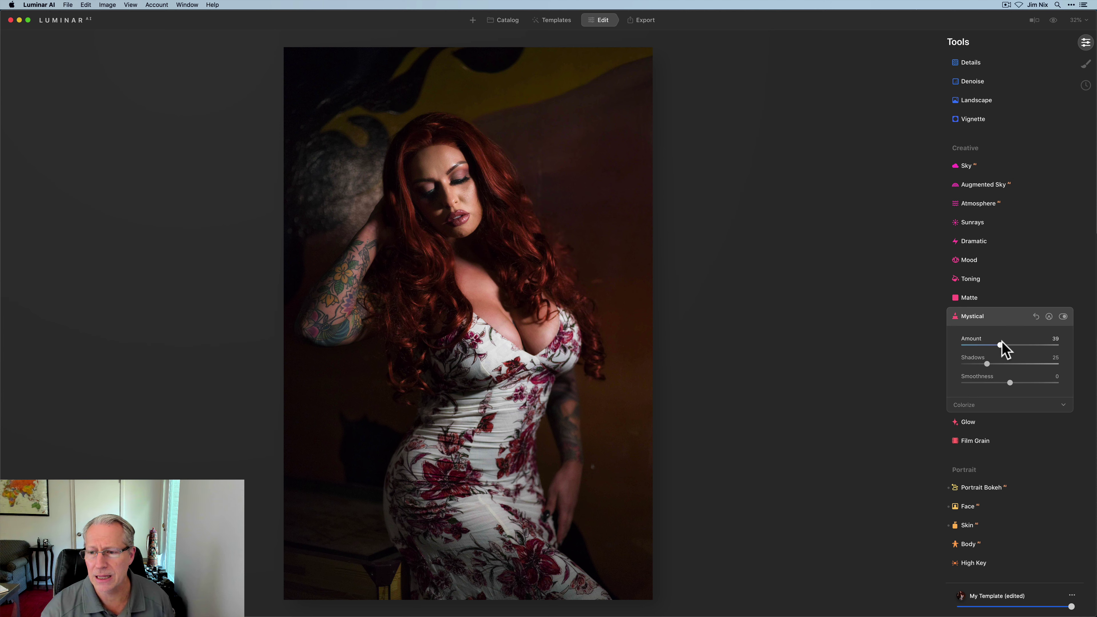
drag(1003, 344, 1045, 336)
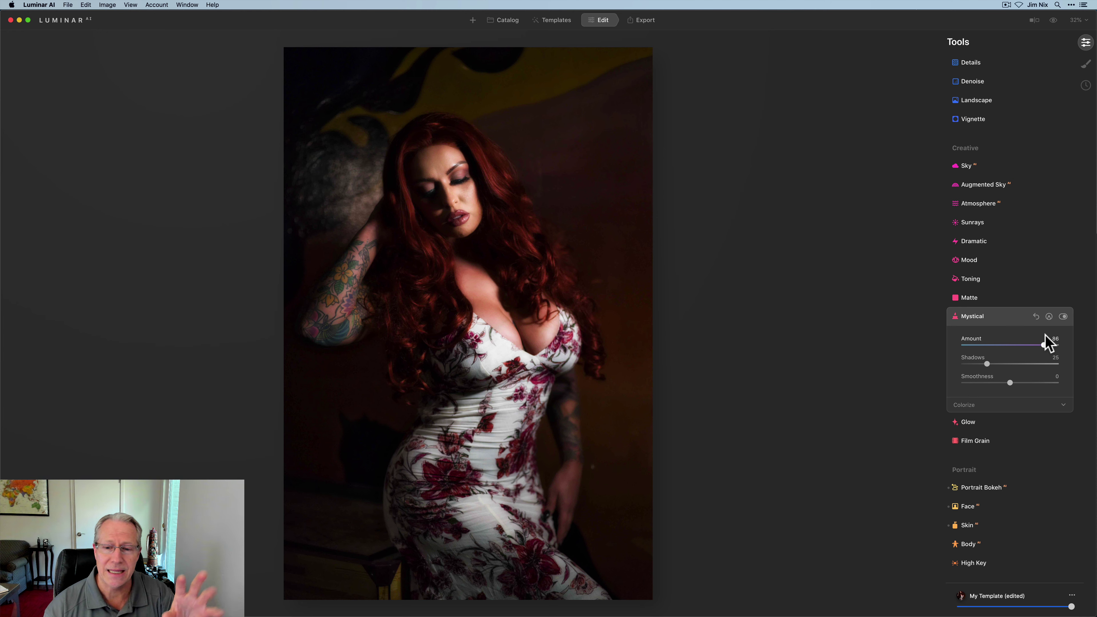
drag(1046, 335, 999, 346)
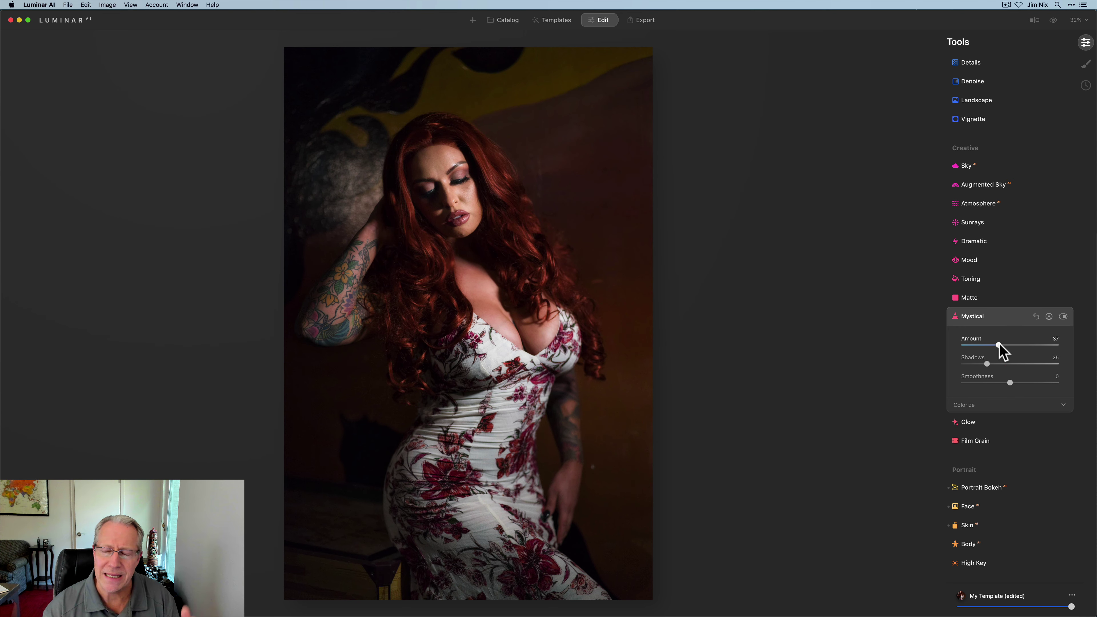
scroll(1001, 318, up, 5)
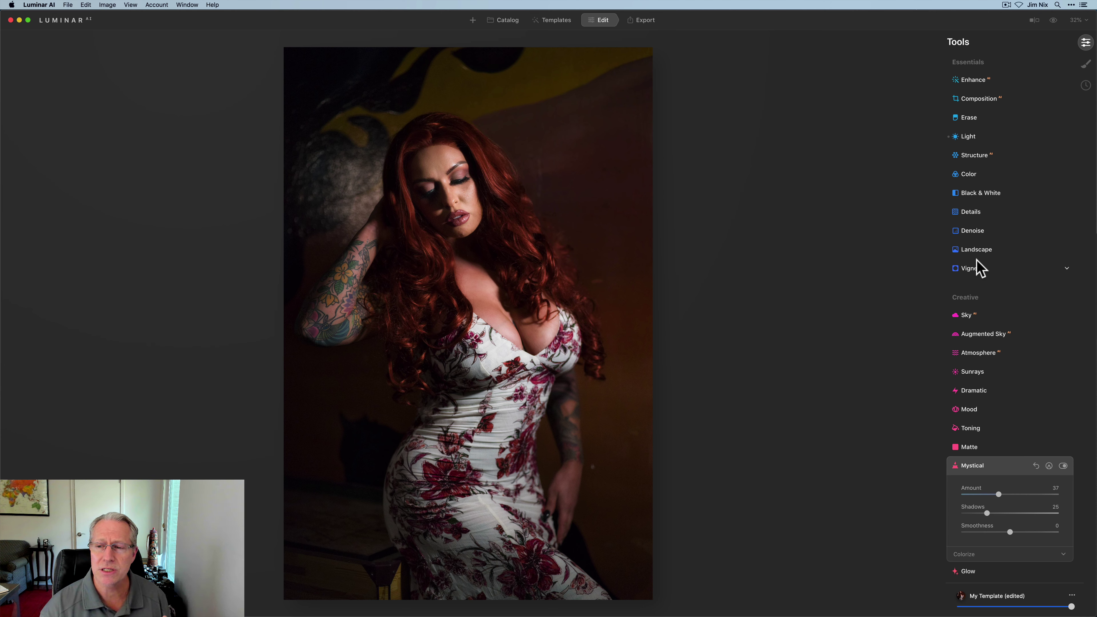
Step: Set Vignette Amount to -53 and Size to 23, centred on the face, with reduced Inner Light
click(977, 268)
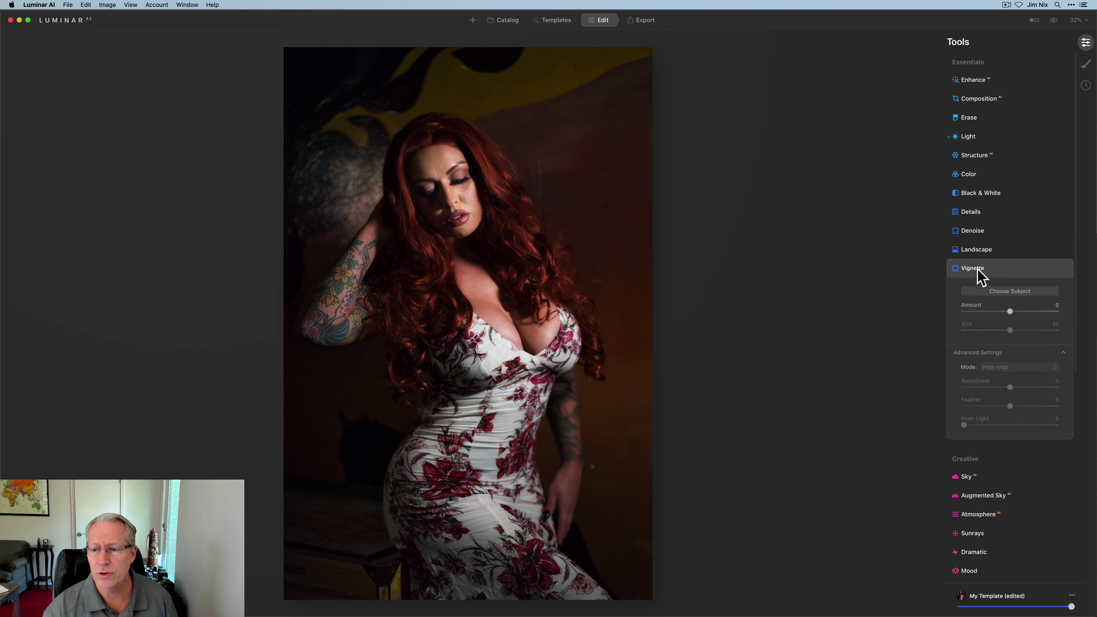
click(983, 221)
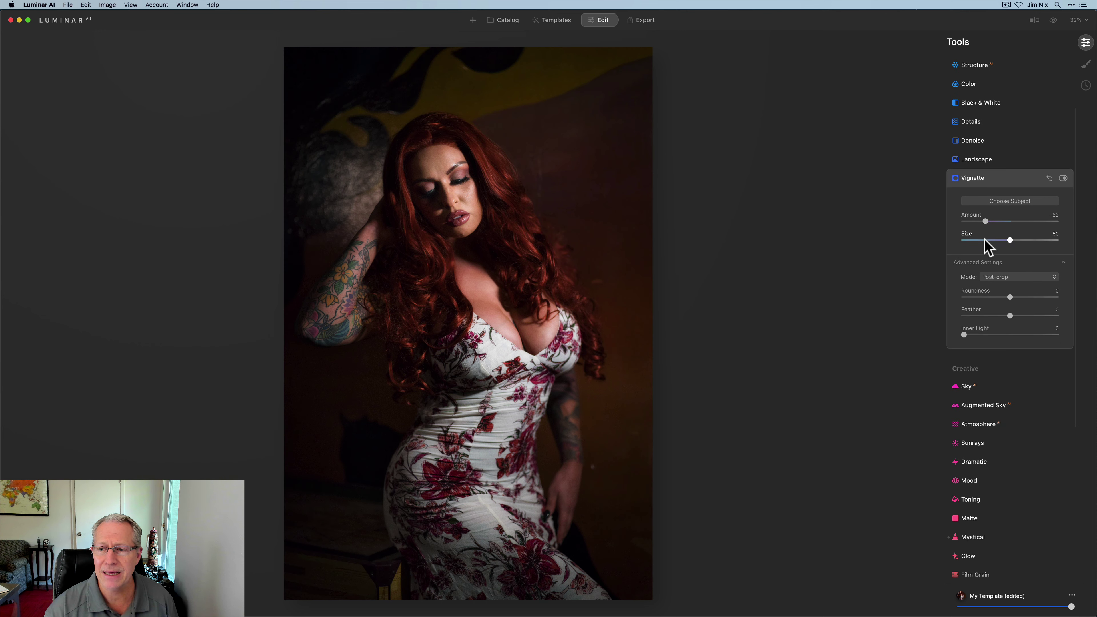
click(985, 240)
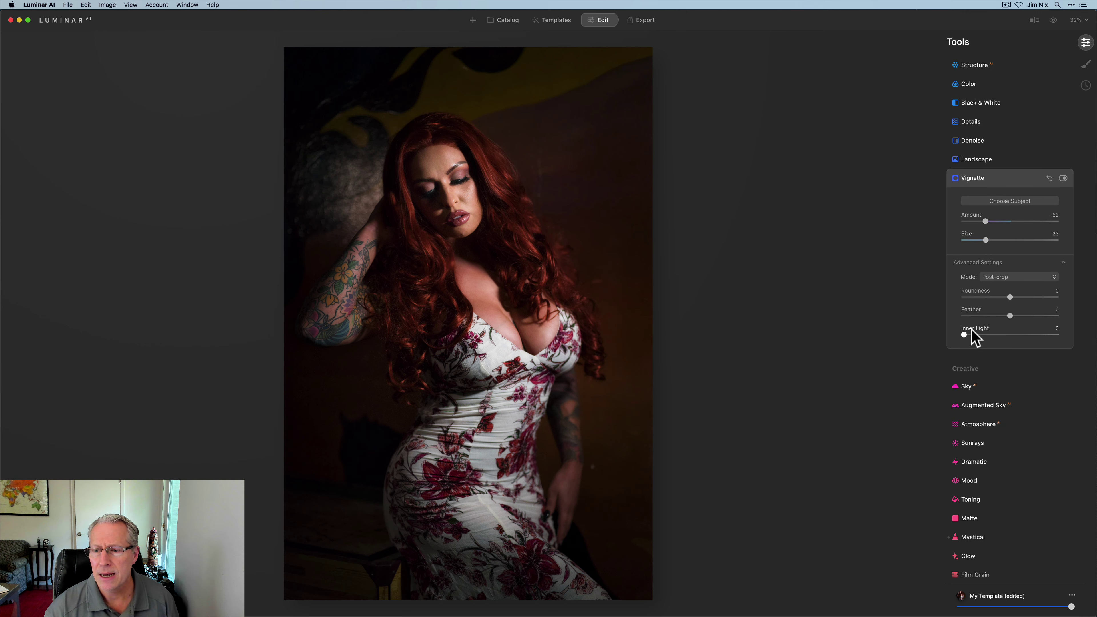
drag(977, 334, 999, 335)
click(1009, 200)
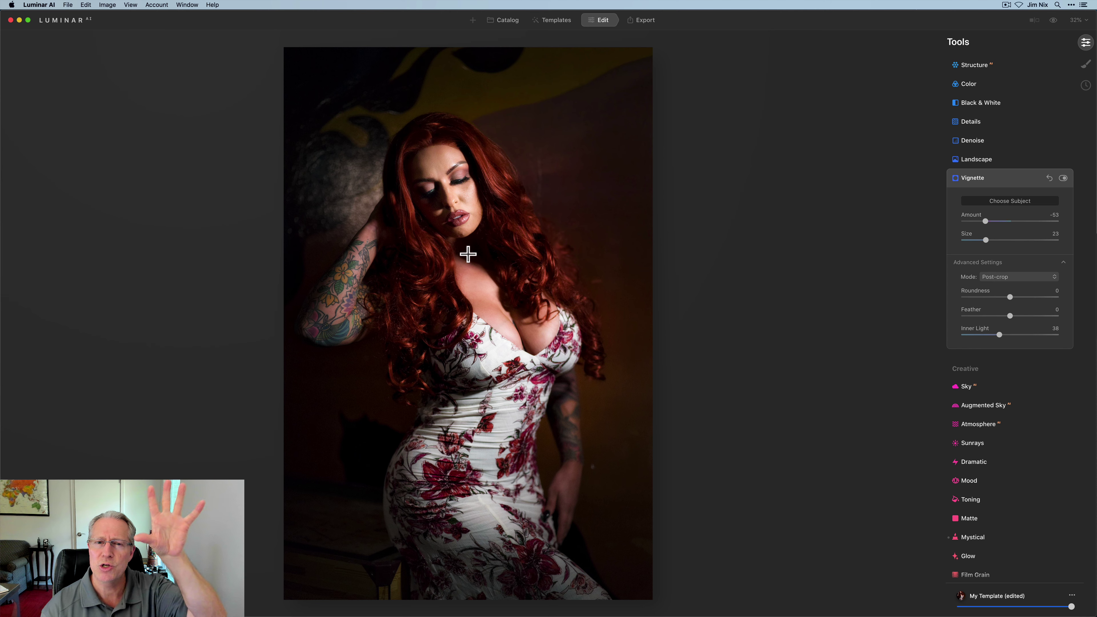
click(474, 277)
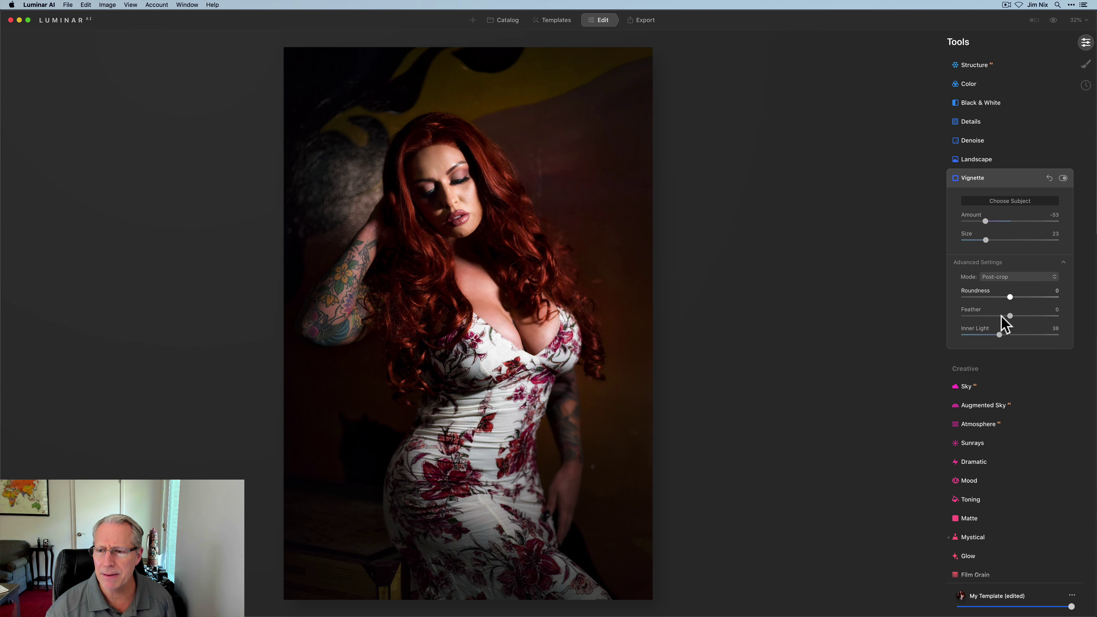
drag(999, 335, 992, 335)
click(1004, 184)
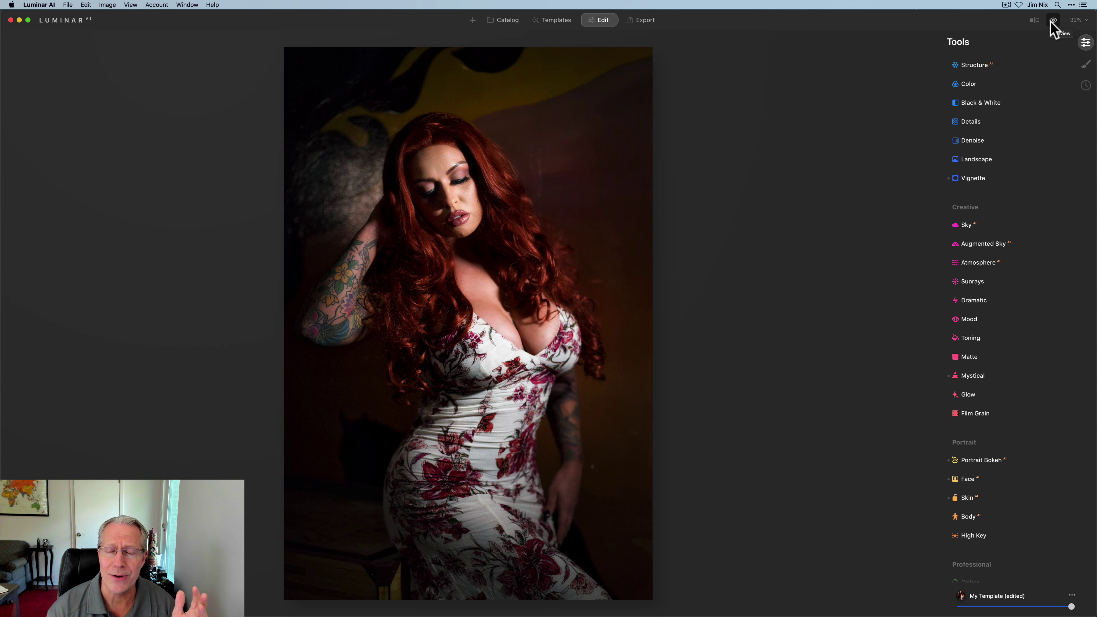
Step: Preview the unedited original, then switch back to the edited portrait
click(1052, 23)
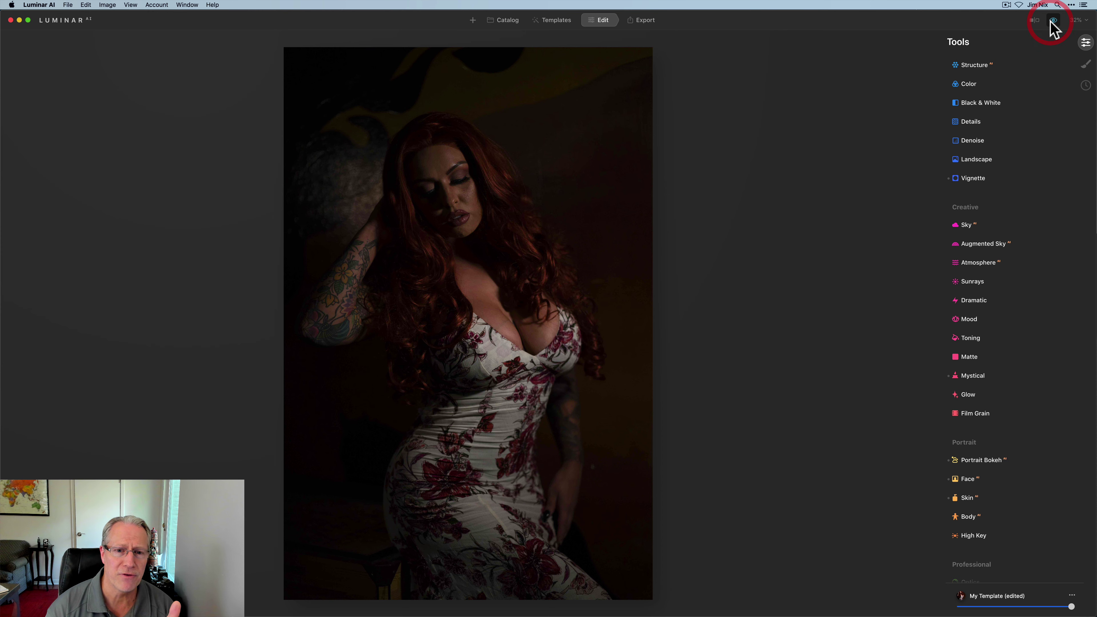
click(1052, 22)
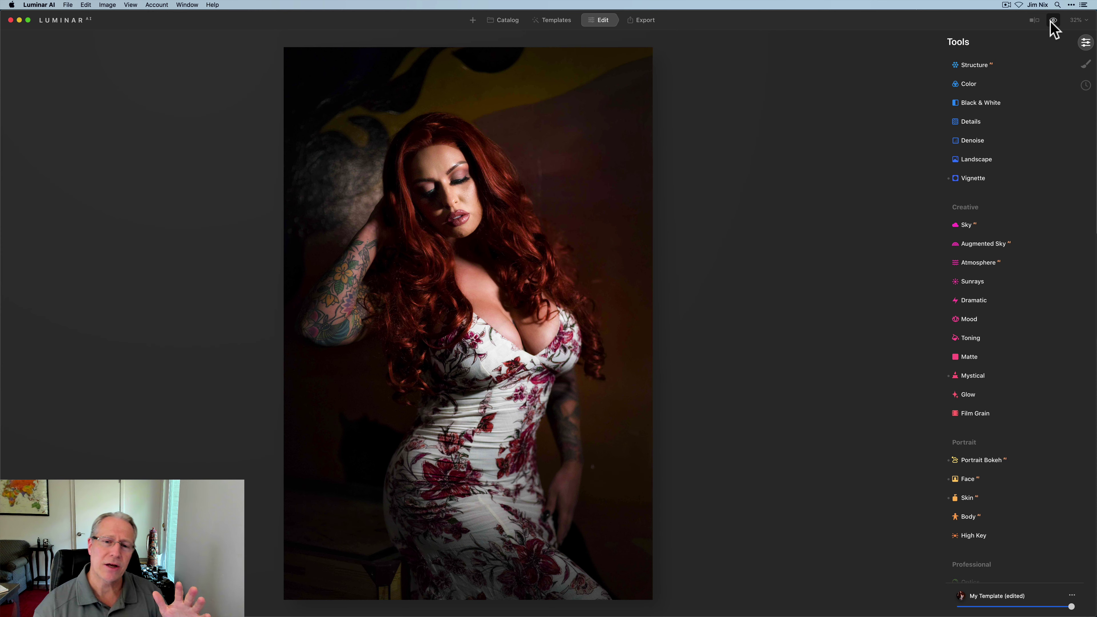
scroll(969, 129, up, 3)
Step: Set Light Temperature to 2775 and Whites to 12
click(968, 138)
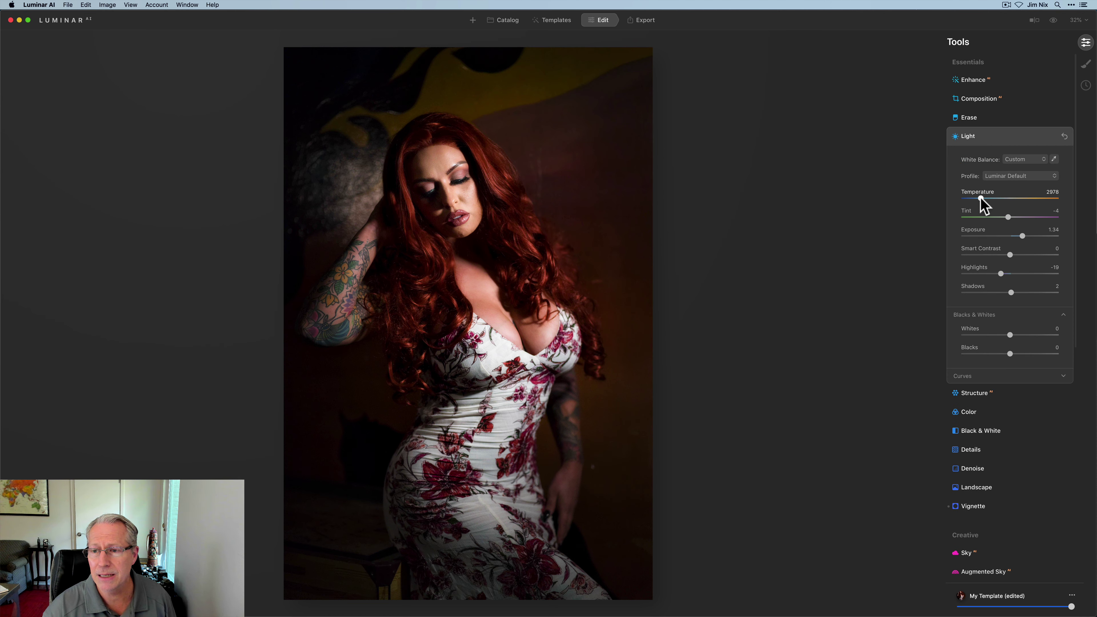
drag(979, 199, 978, 199)
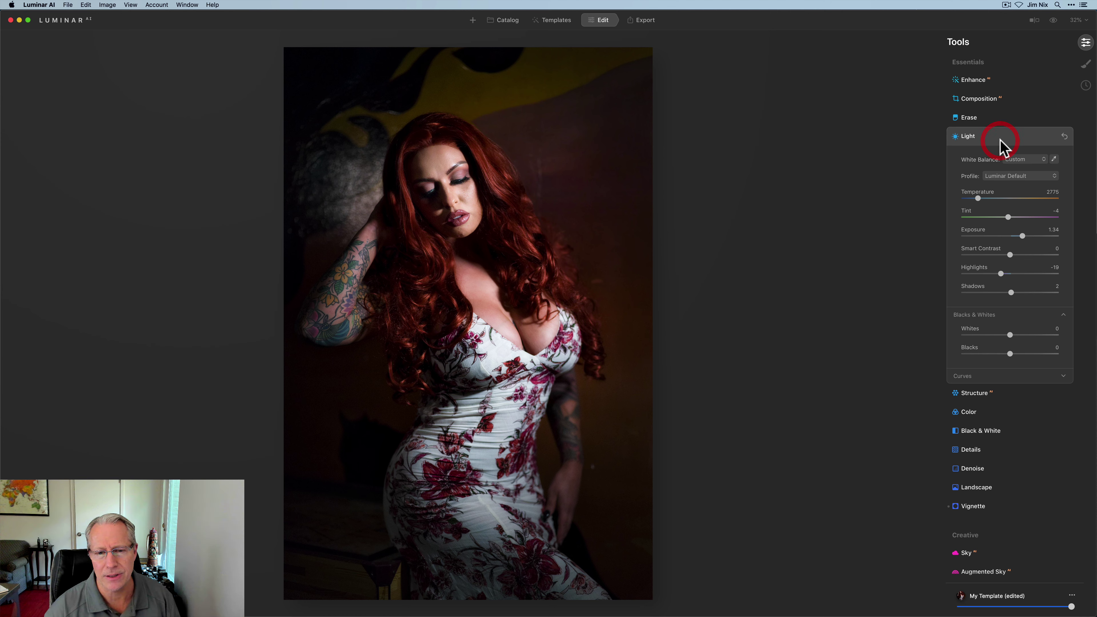
click(1000, 141)
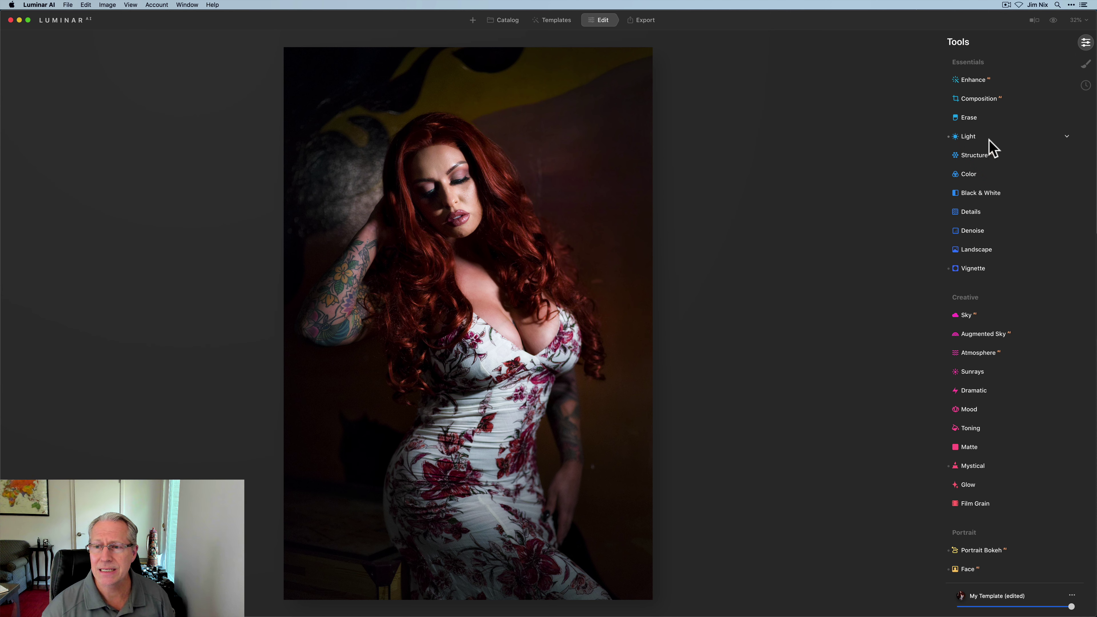
click(998, 140)
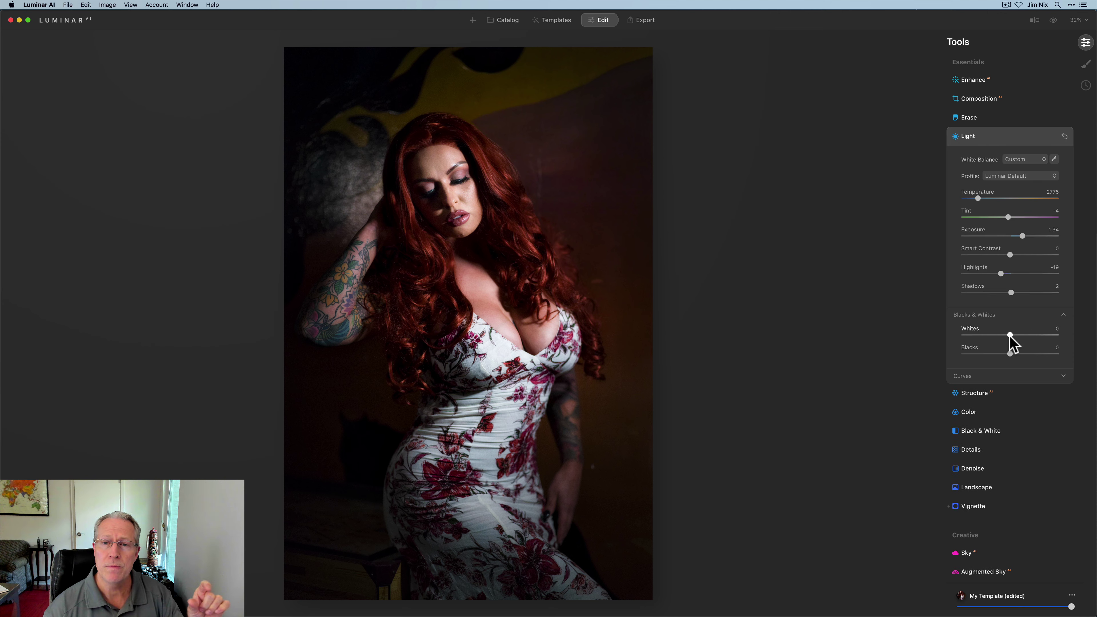
mouse_move(1010, 336)
mouse_down()
mouse_move(1056, 322)
mouse_move(1011, 333)
mouse_up()
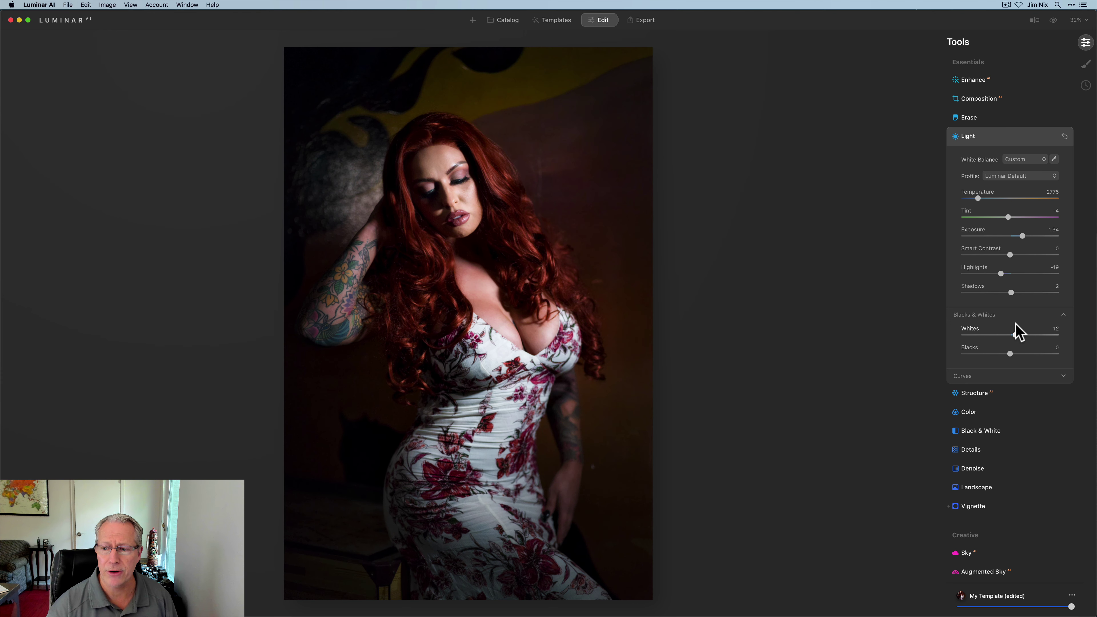
click(1014, 333)
click(1002, 139)
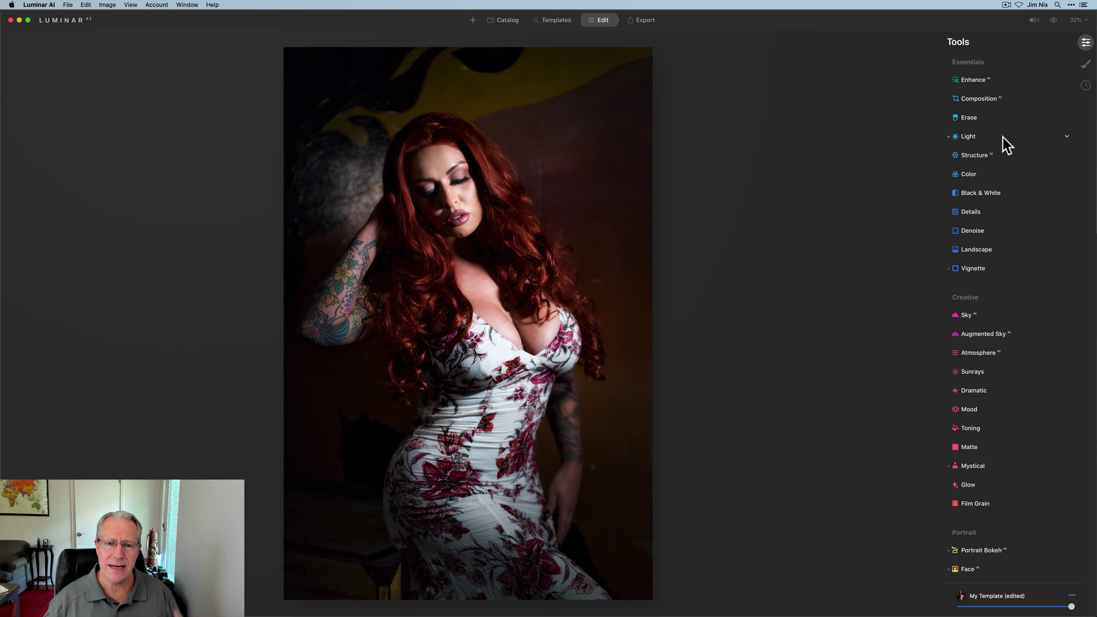
Step: Check the before/after split of the portrait, then load the cowgirl photo
click(1034, 20)
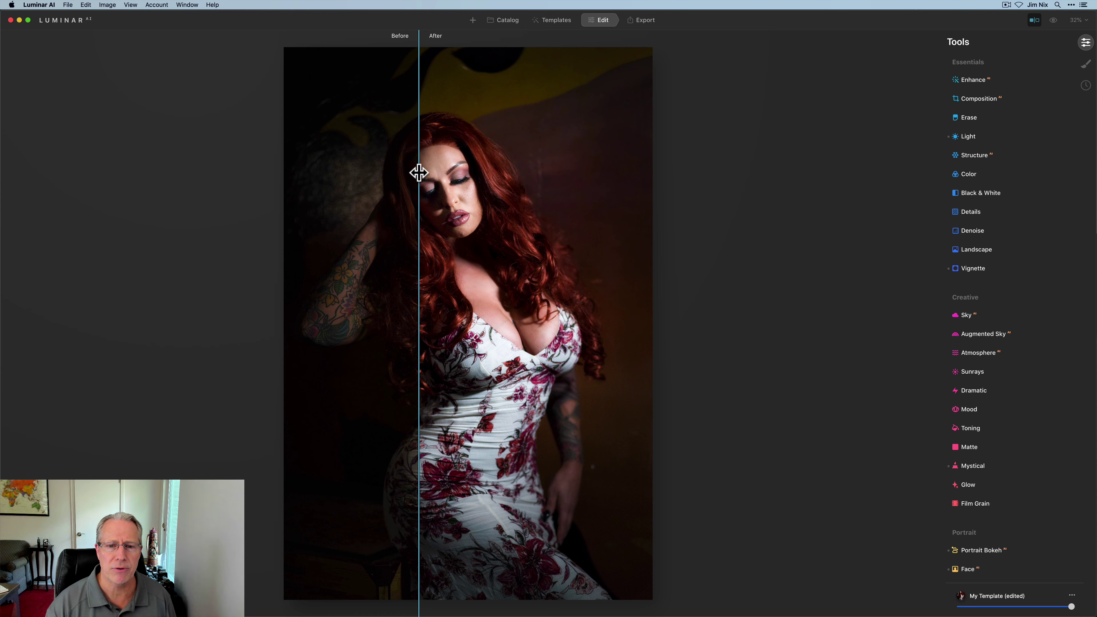
drag(420, 173, 358, 182)
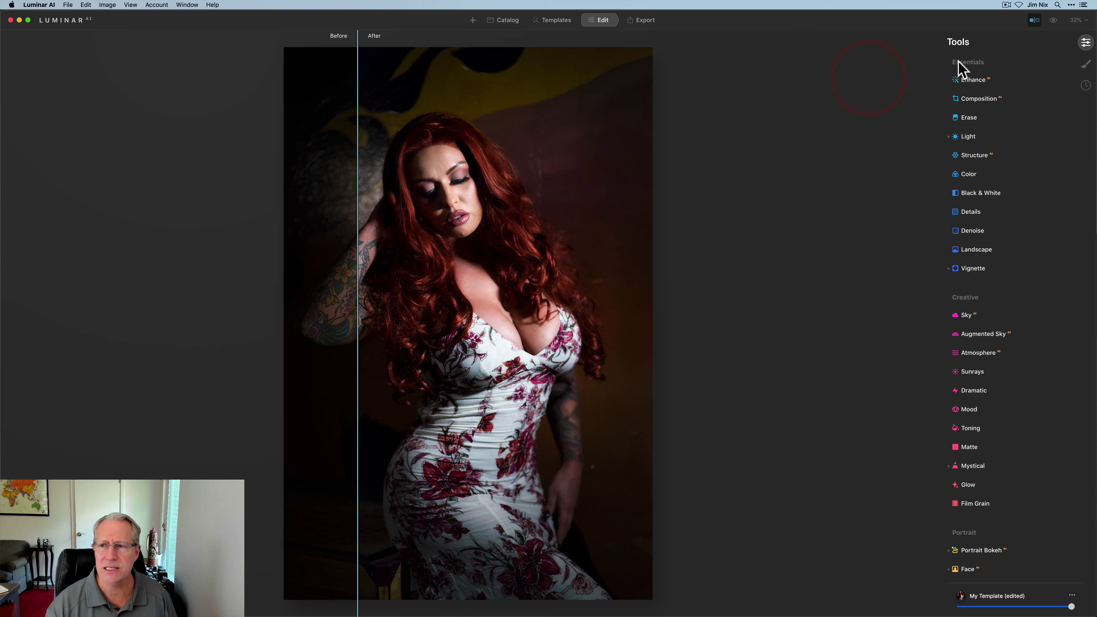
click(1034, 21)
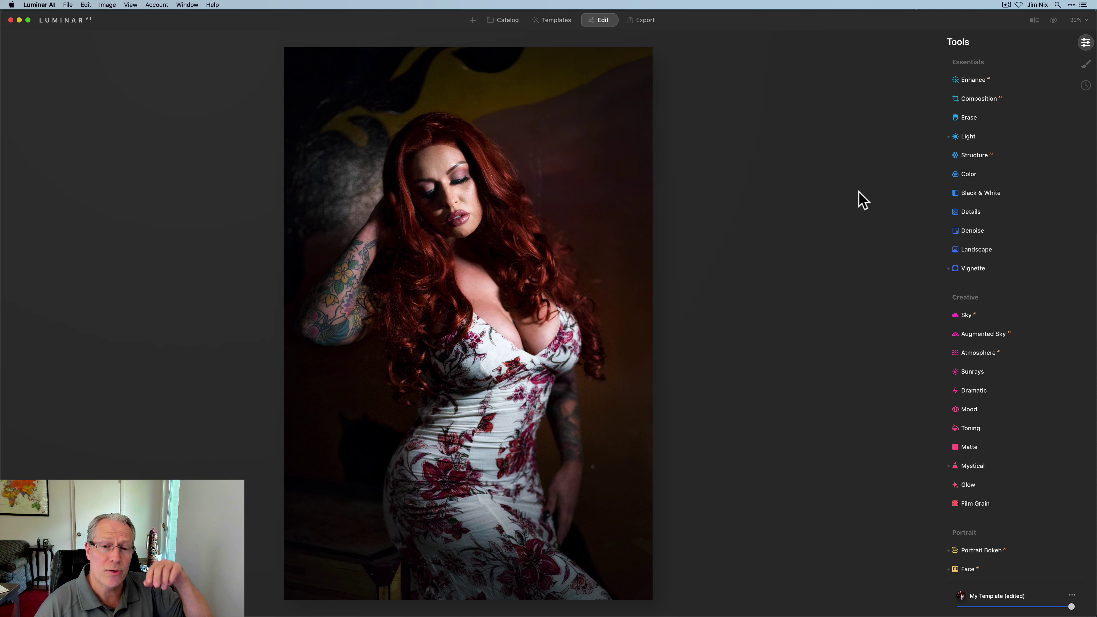
key(Right)
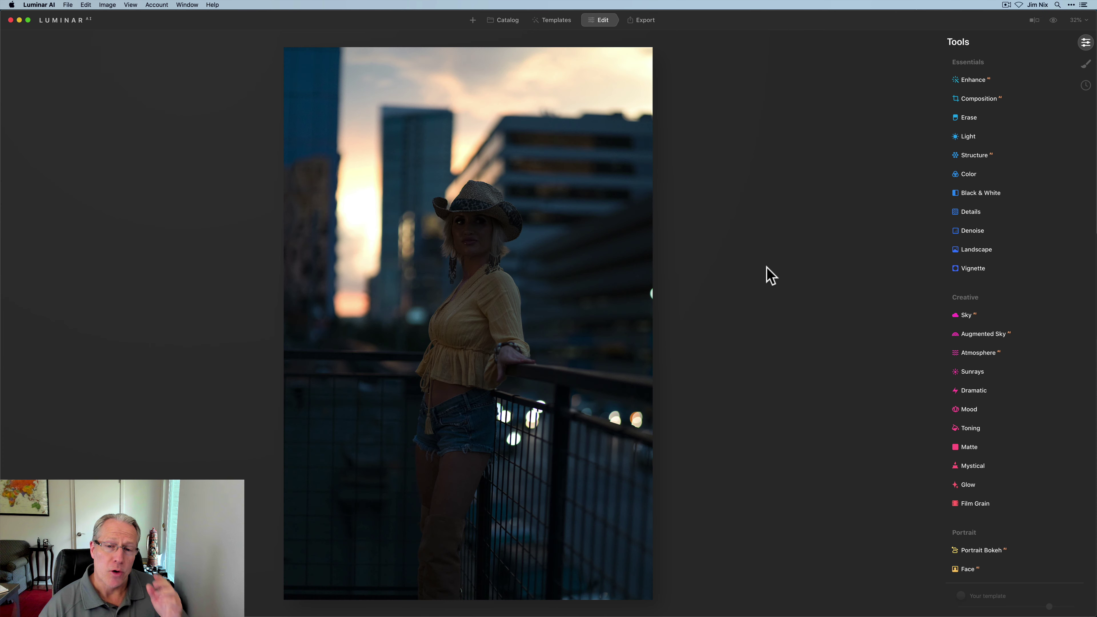
Step: Set the cowgirl photo's Exposure to 1.73, Highlights to -74 and Temperature to 4875
click(970, 136)
drag(1009, 237, 1030, 236)
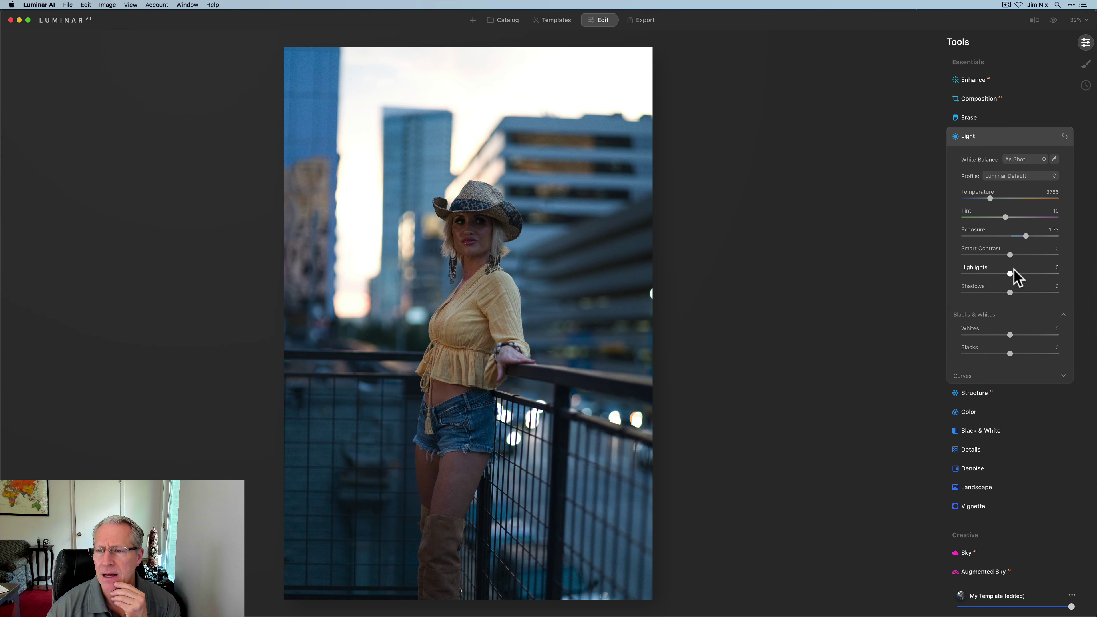
drag(1009, 274, 975, 274)
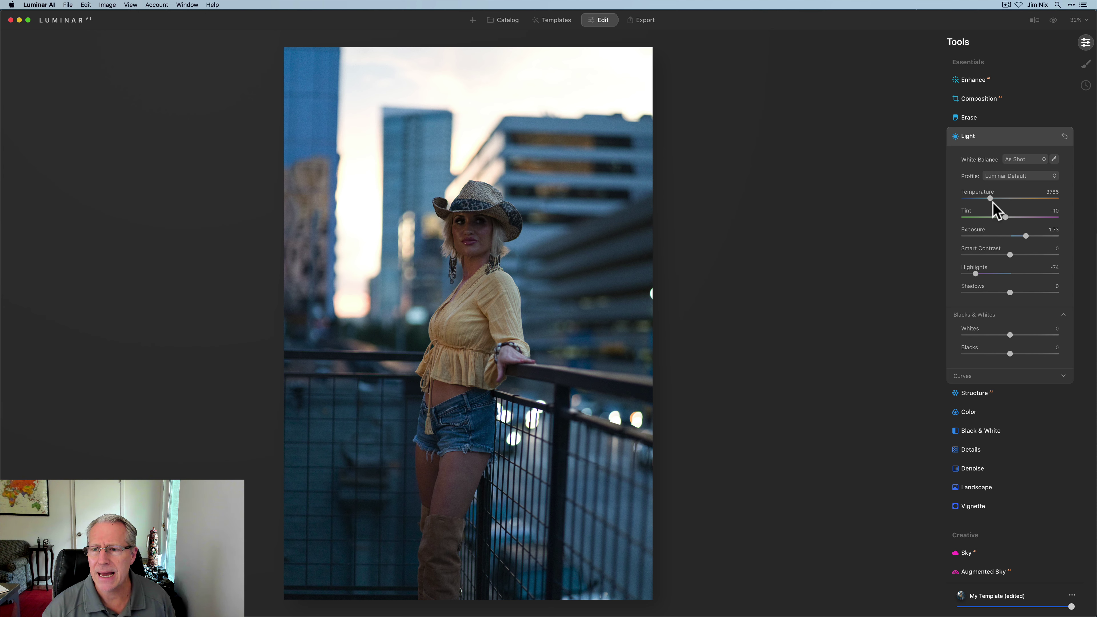
drag(991, 198, 1000, 198)
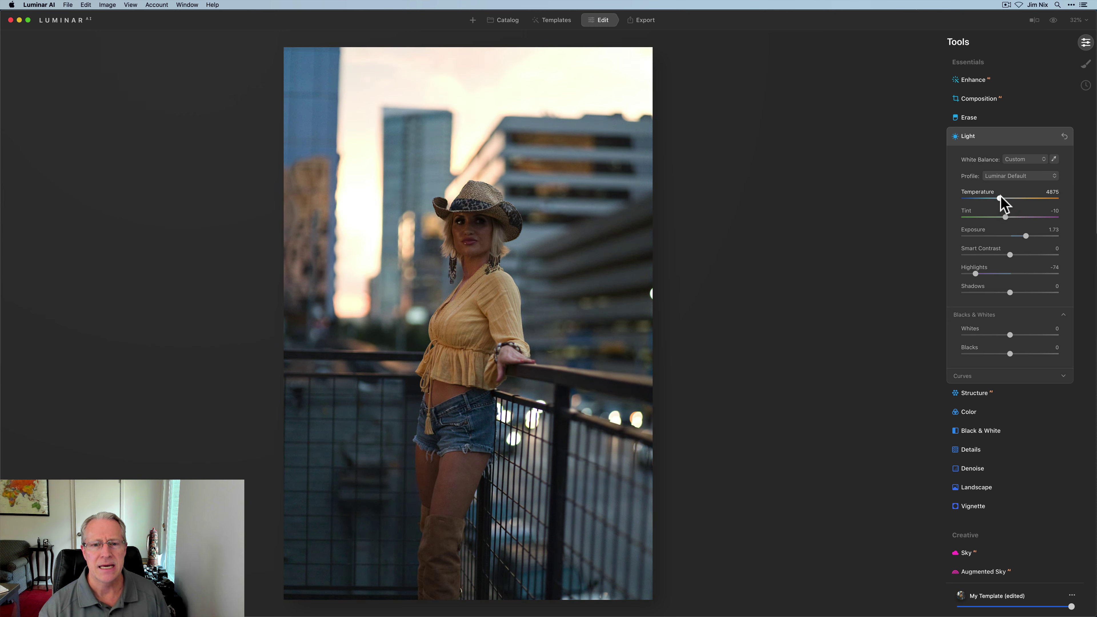
Step: Rotate the cowgirl photo by -1° and apply the crop
click(974, 99)
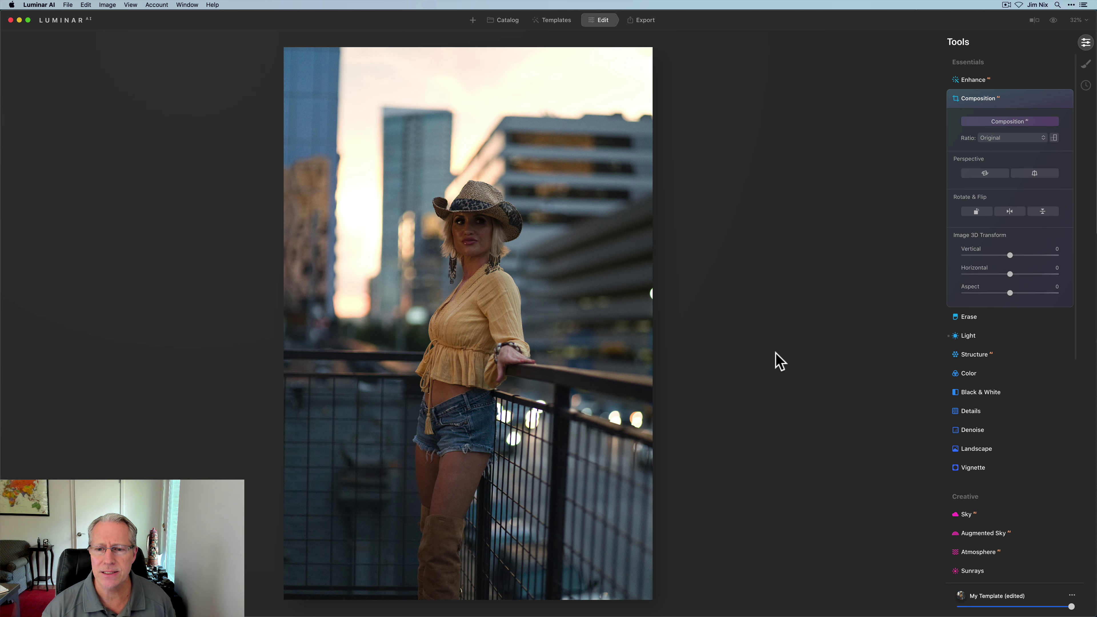
drag(690, 344, 685, 332)
key(Return)
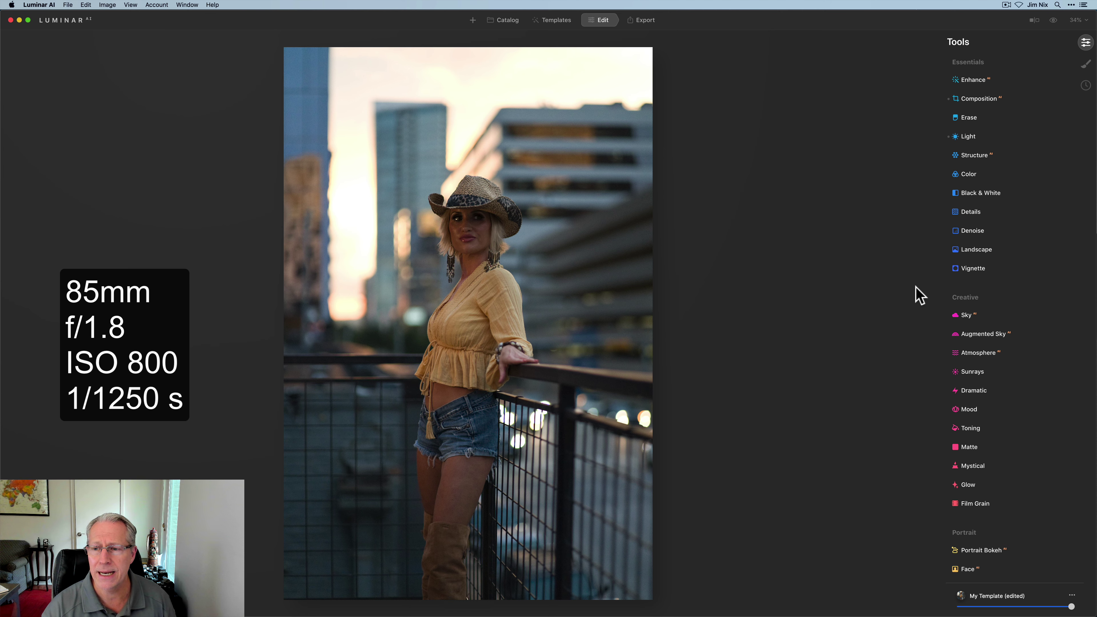
scroll(968, 294, down, 5)
Step: Open Portrait Bokeh and raise the background blur Amount to 28
click(982, 383)
click(986, 344)
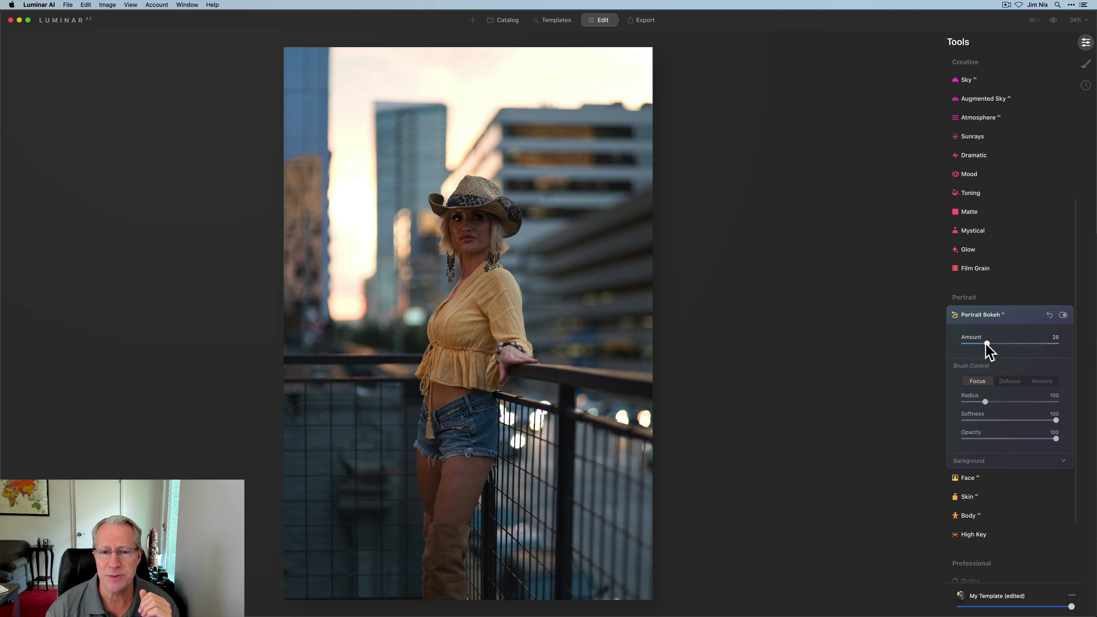
drag(985, 344, 989, 344)
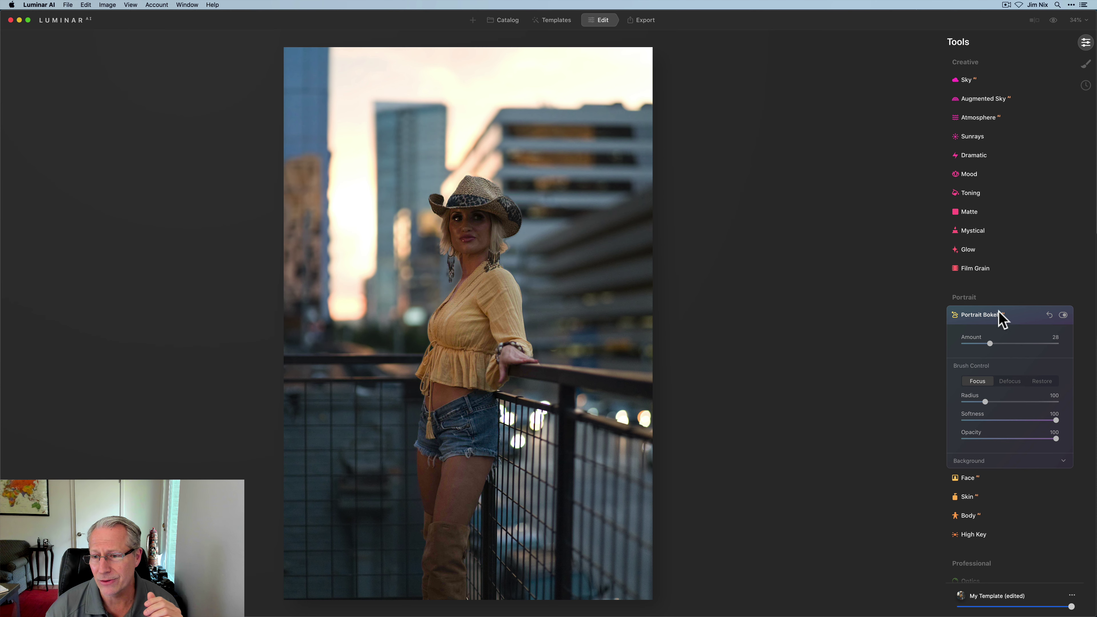
Step: Set Face Light to 52, checking the face at 100% zoom before zooming back out
click(1008, 320)
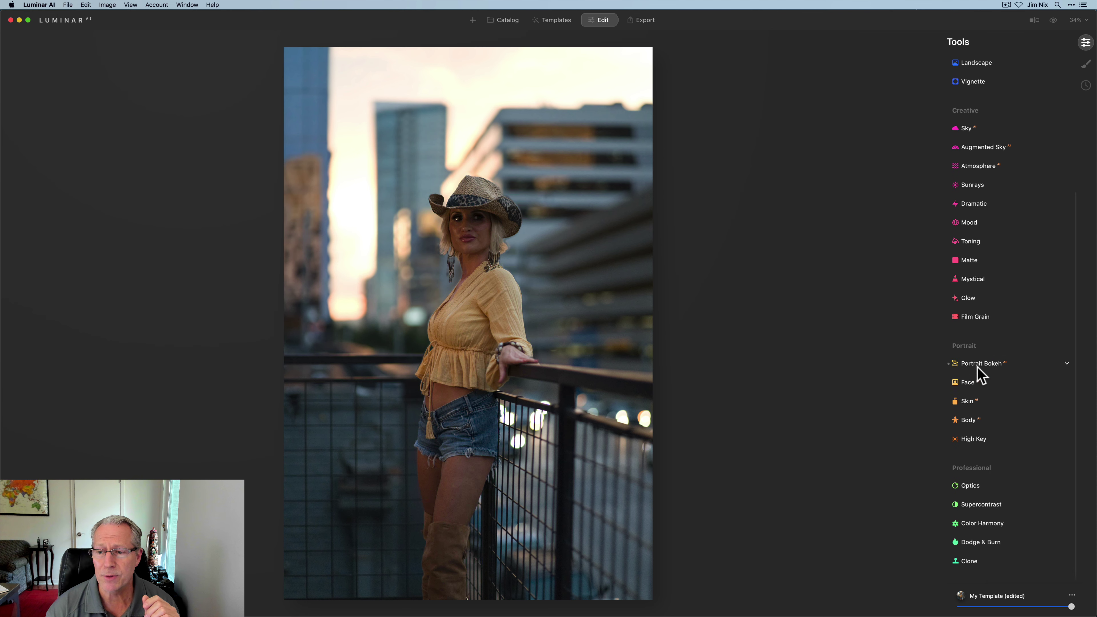
click(967, 384)
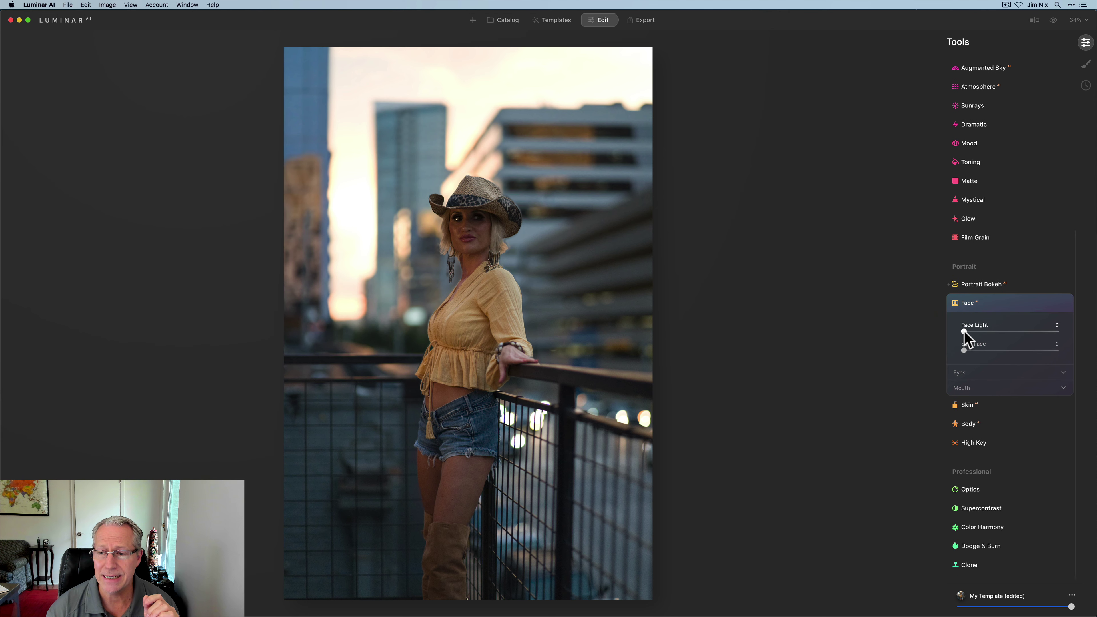
drag(963, 332, 1010, 331)
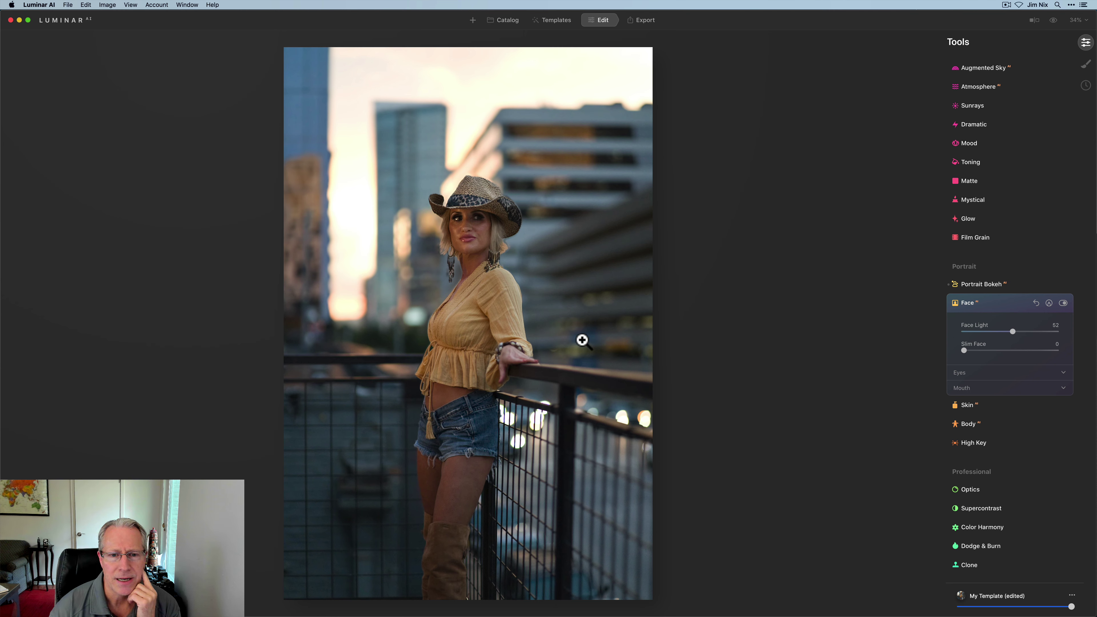
click(465, 245)
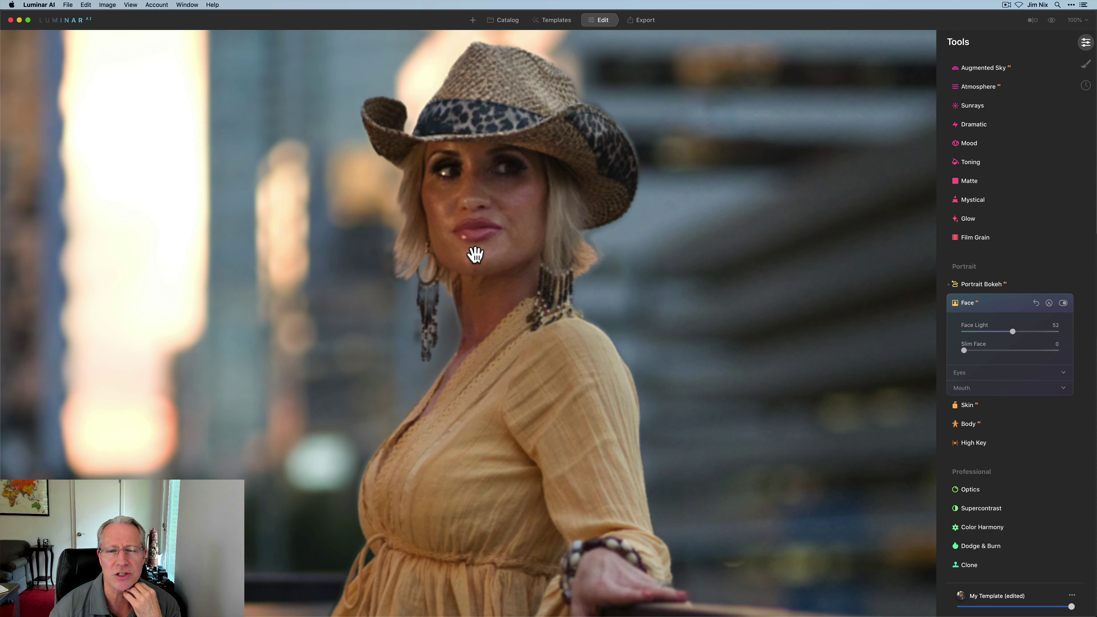
click(475, 254)
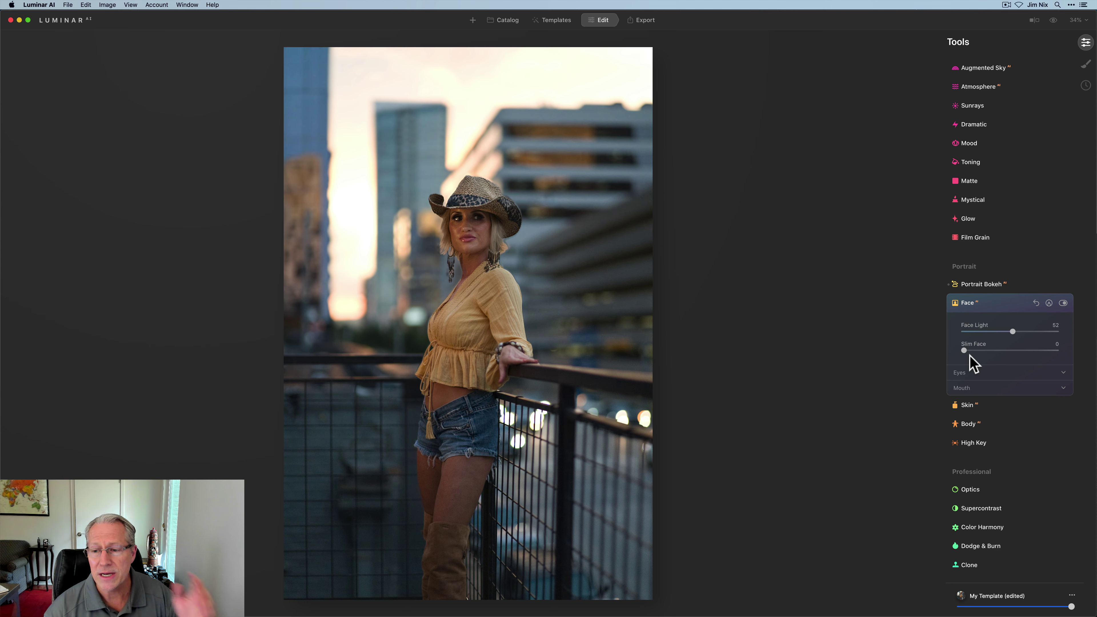
Step: Apply skin smoothing at amount 19
click(969, 405)
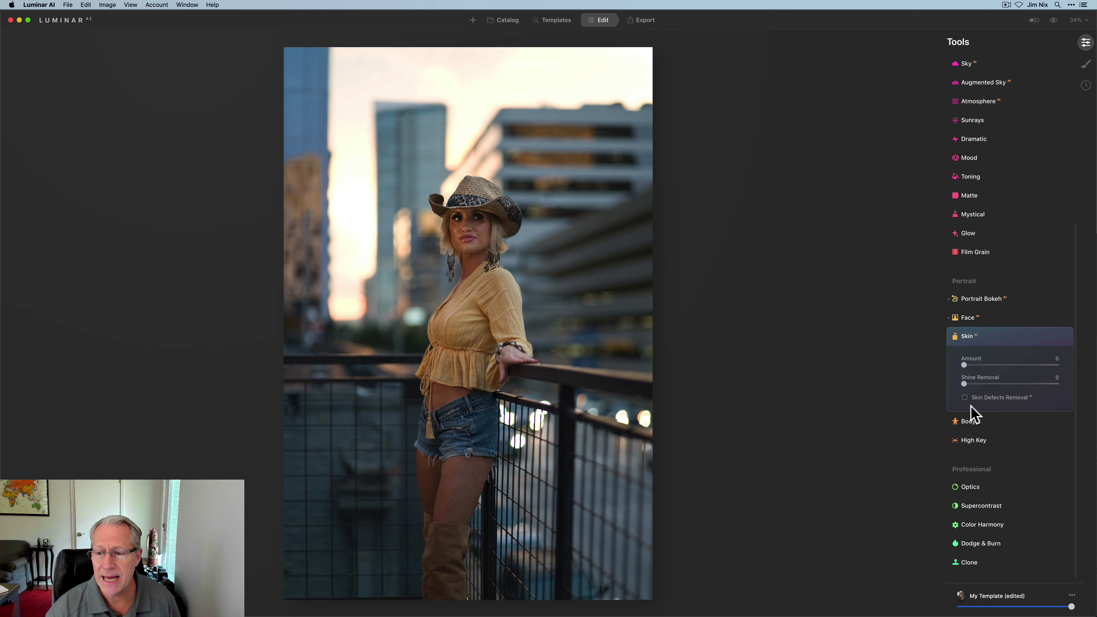
drag(964, 365, 982, 384)
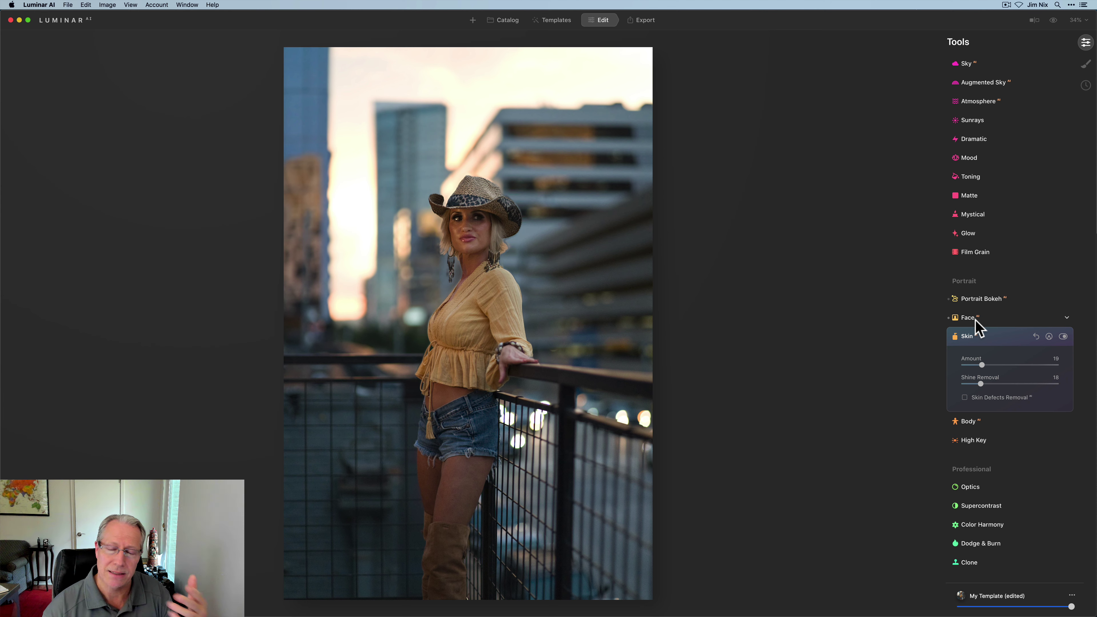
click(995, 339)
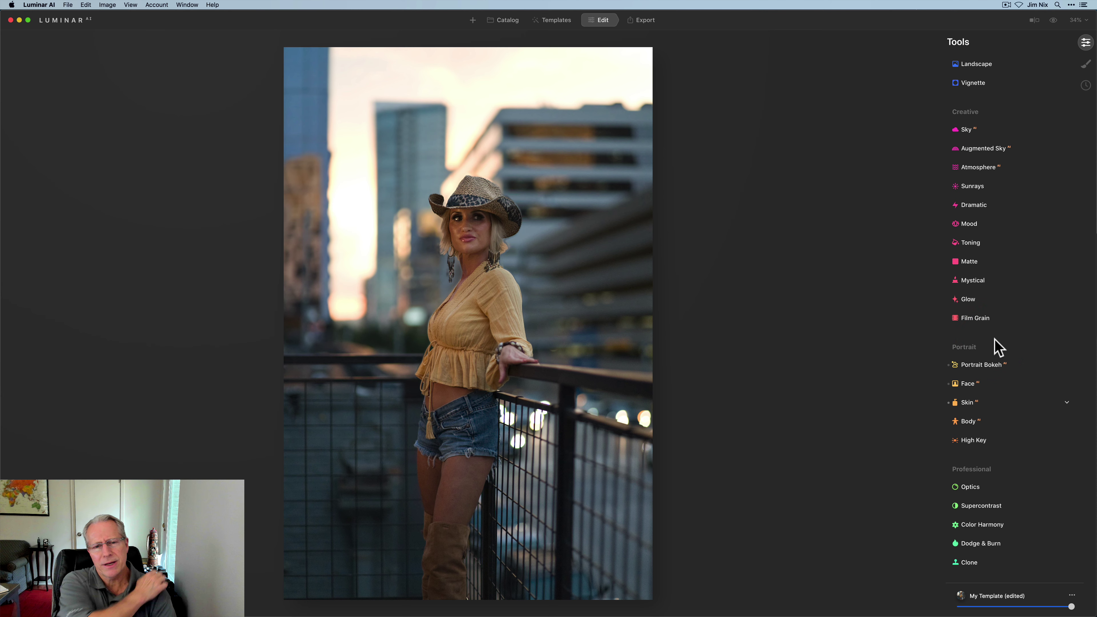
Step: Raise Face Light to 55 and collapse the Face settings
click(976, 383)
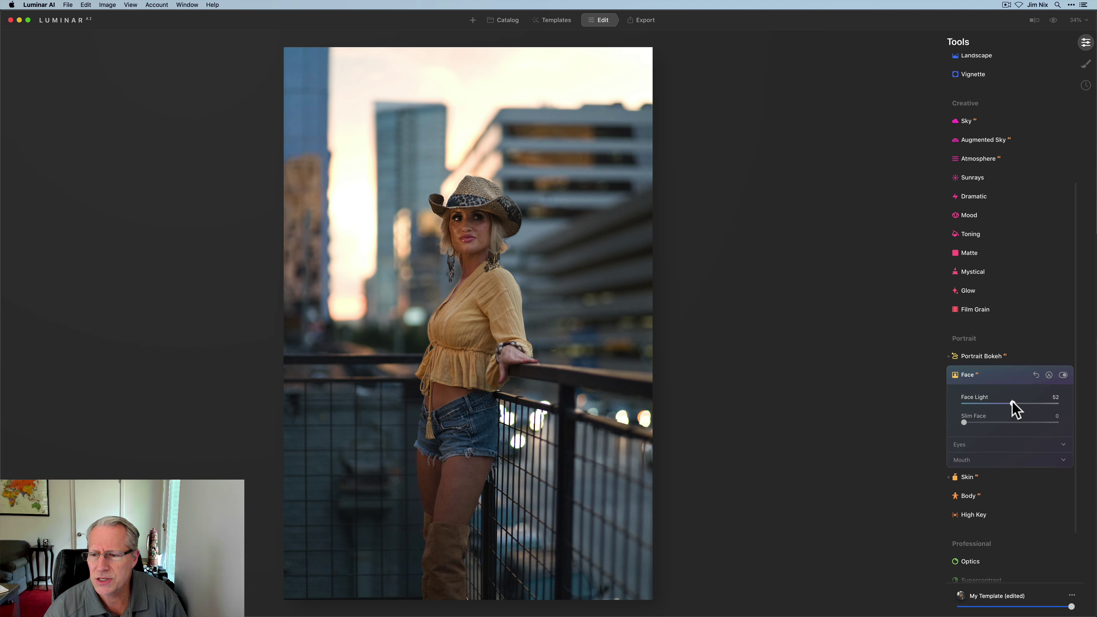
mouse_move(1013, 404)
mouse_down()
mouse_move(1052, 401)
mouse_move(1015, 400)
mouse_up()
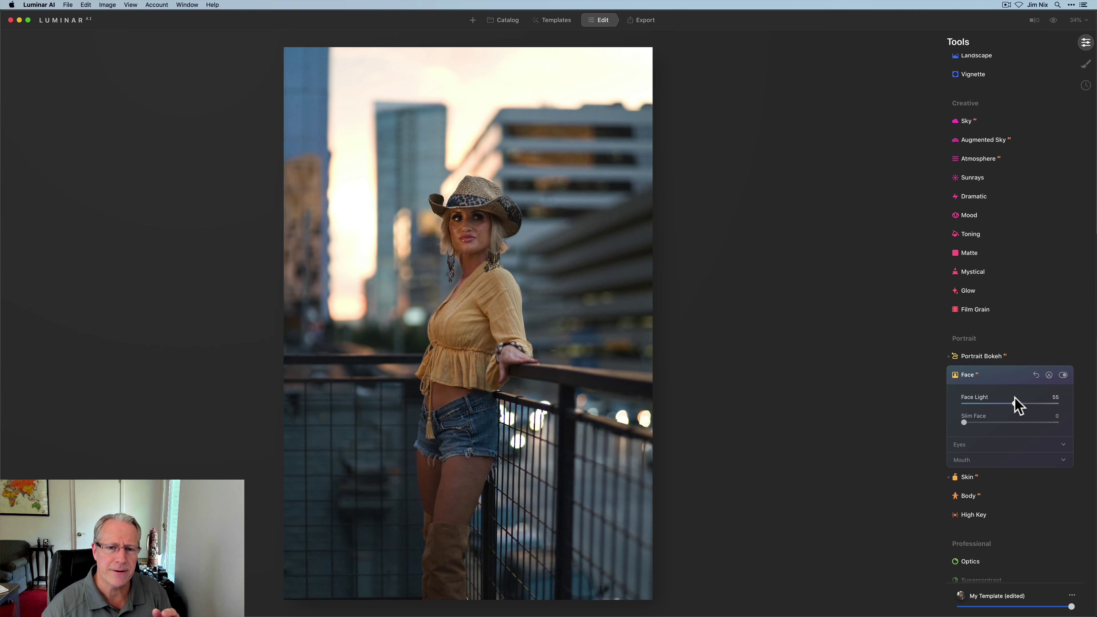
click(1003, 379)
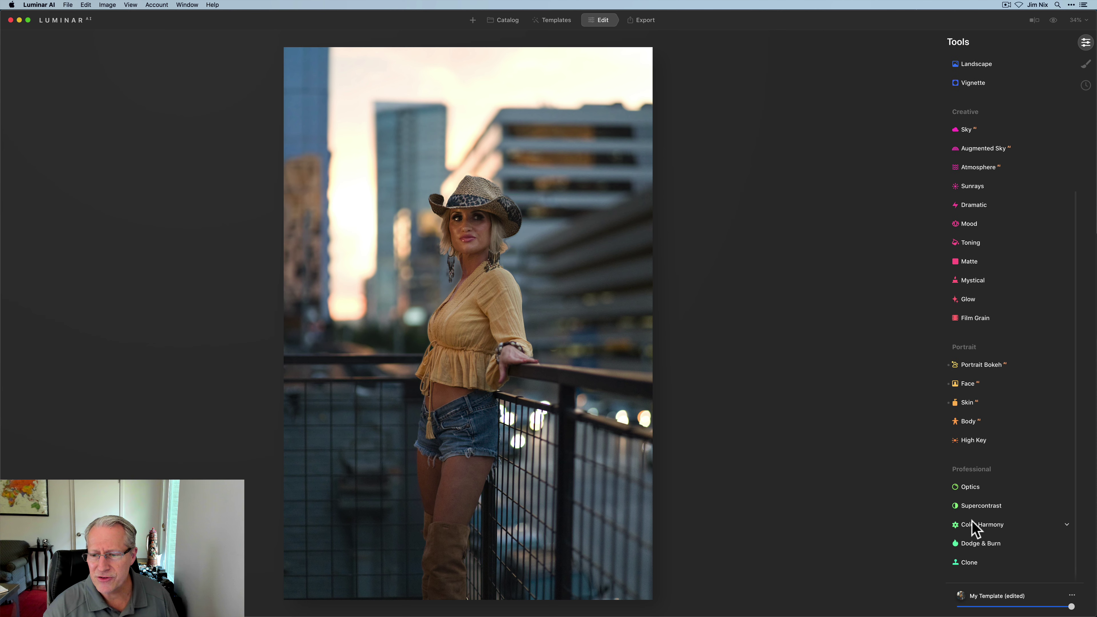
Step: Set Supercontrast highlight/midtone contrast 34, shadow contrast 36, highlights balance 60, shadows balance 37
click(979, 507)
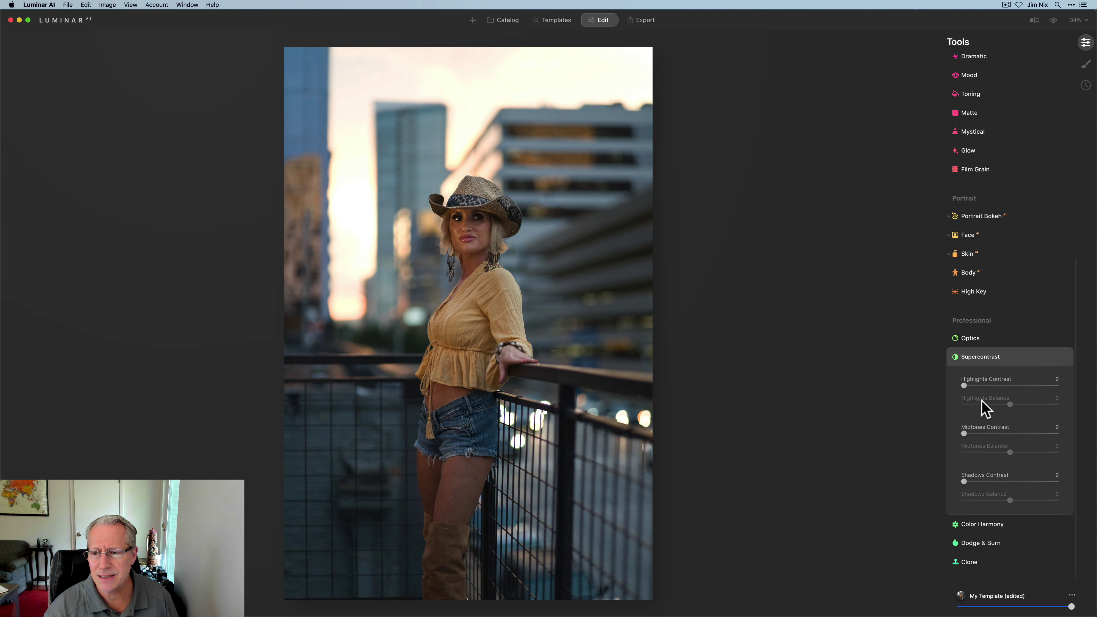
click(992, 389)
click(996, 434)
click(997, 481)
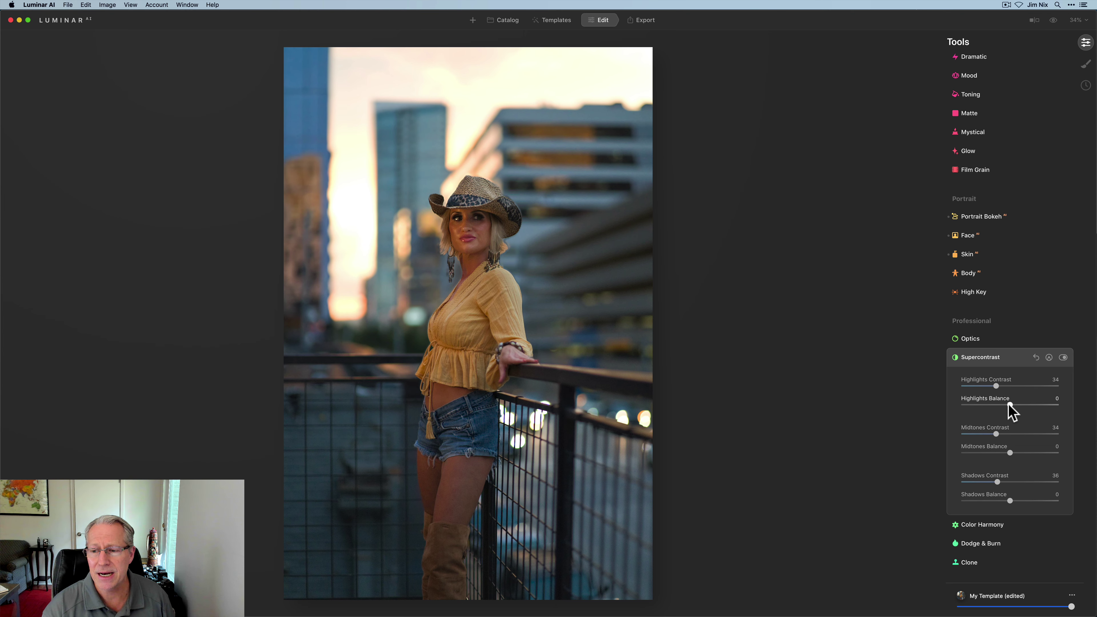
drag(1010, 404, 1037, 405)
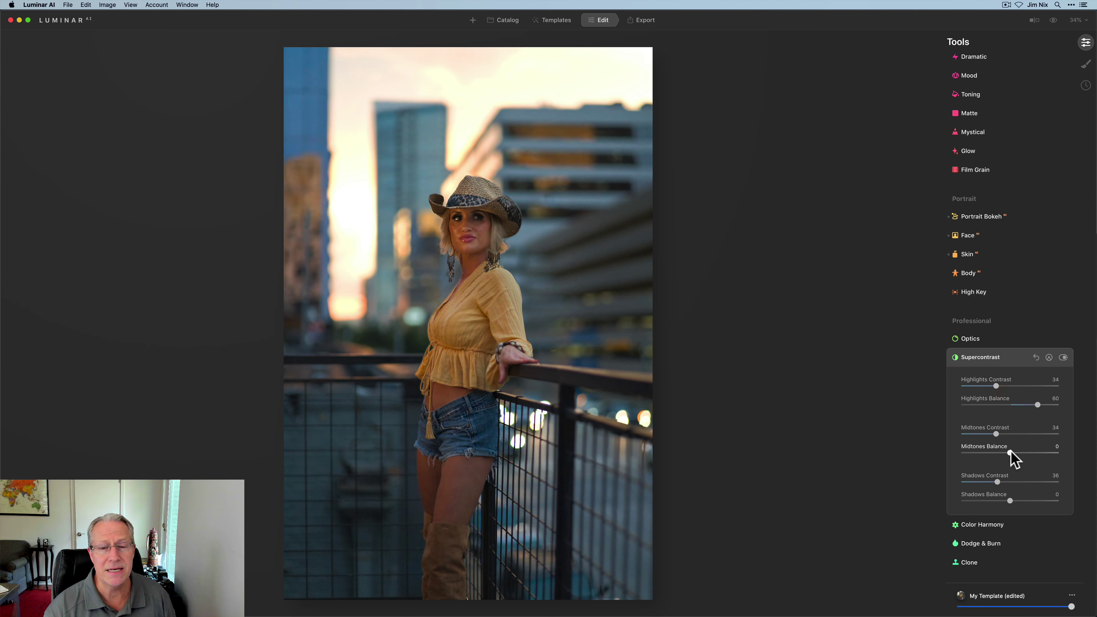
mouse_move(1010, 452)
mouse_down()
mouse_move(1048, 449)
mouse_move(1009, 452)
mouse_up()
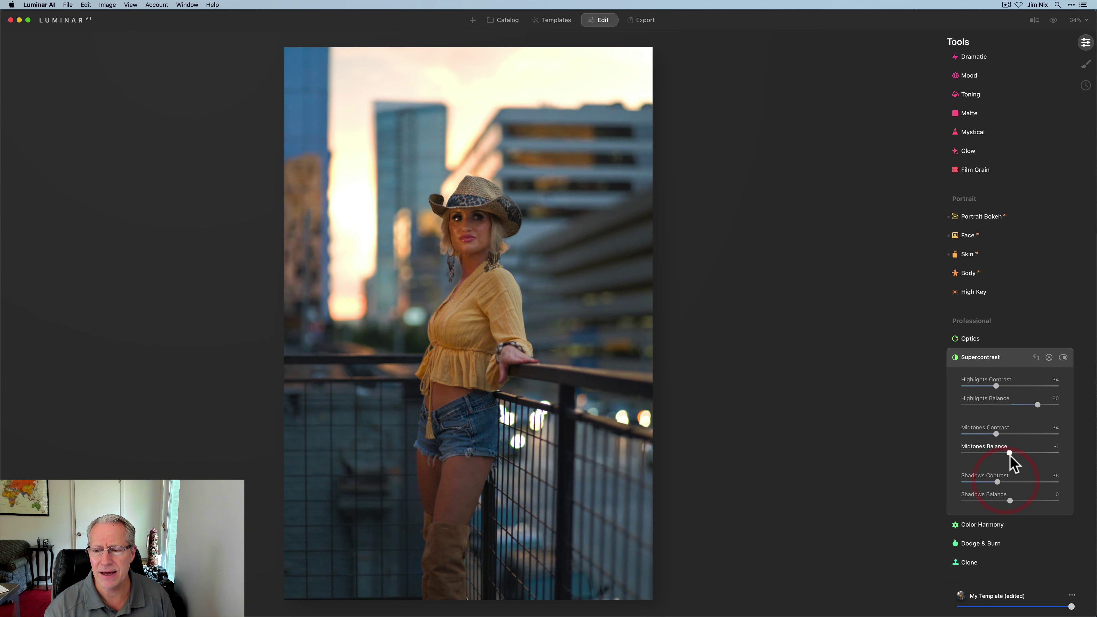
mouse_move(1009, 501)
mouse_down()
mouse_move(1029, 500)
mouse_move(995, 502)
mouse_move(1027, 501)
mouse_up()
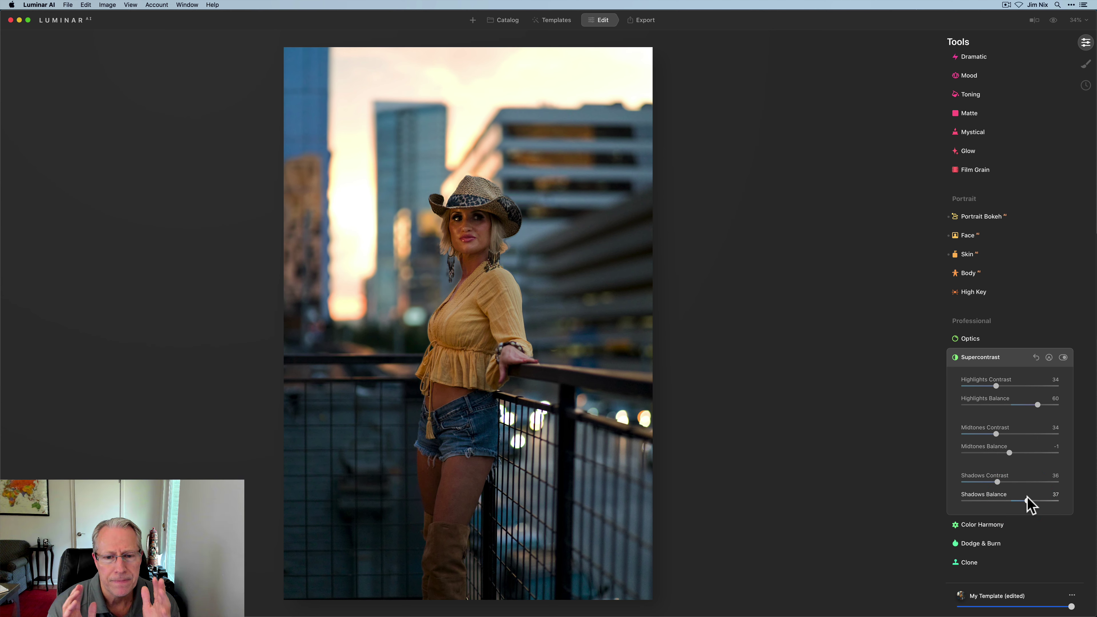
click(1000, 359)
scroll(1001, 354, up, 1)
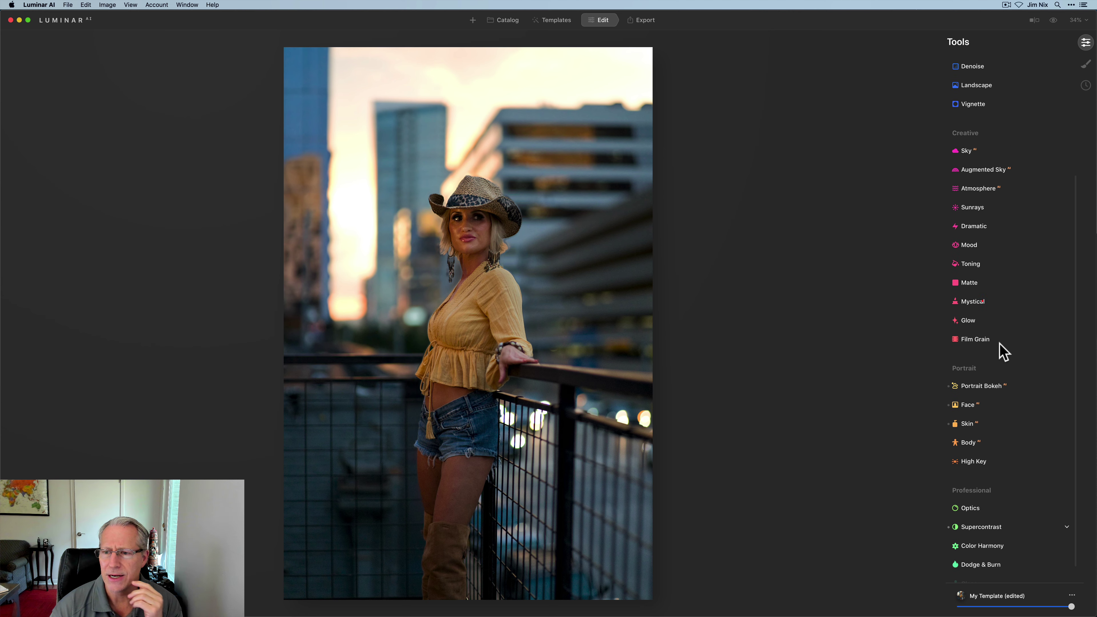
Step: Preview light and strong Mystical glows, then reset Mystical to remove it
click(987, 304)
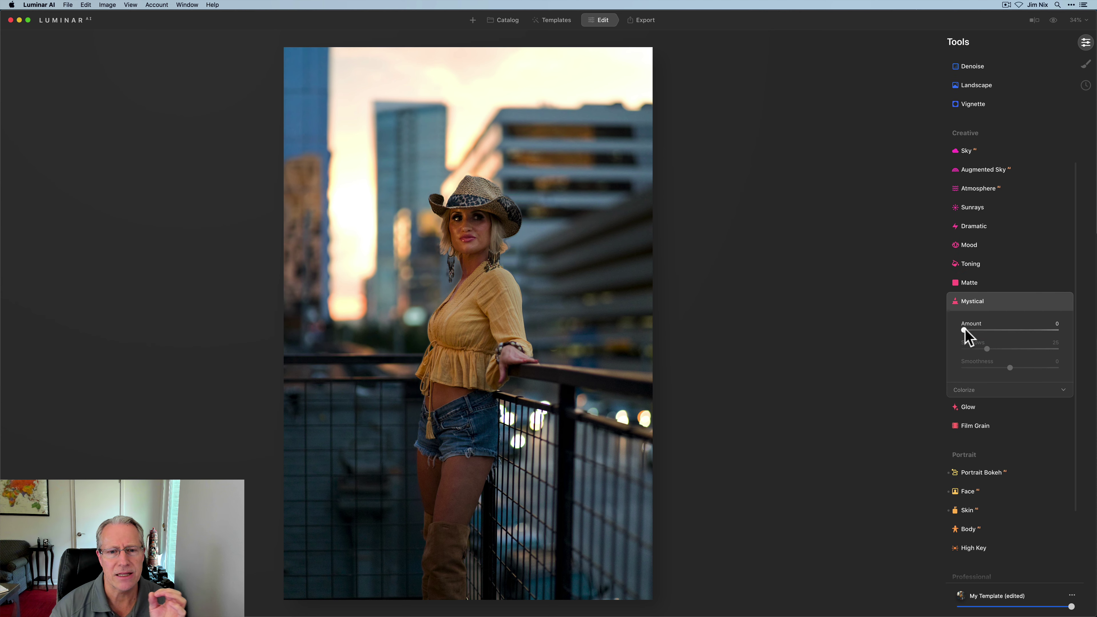
drag(966, 330, 936, 330)
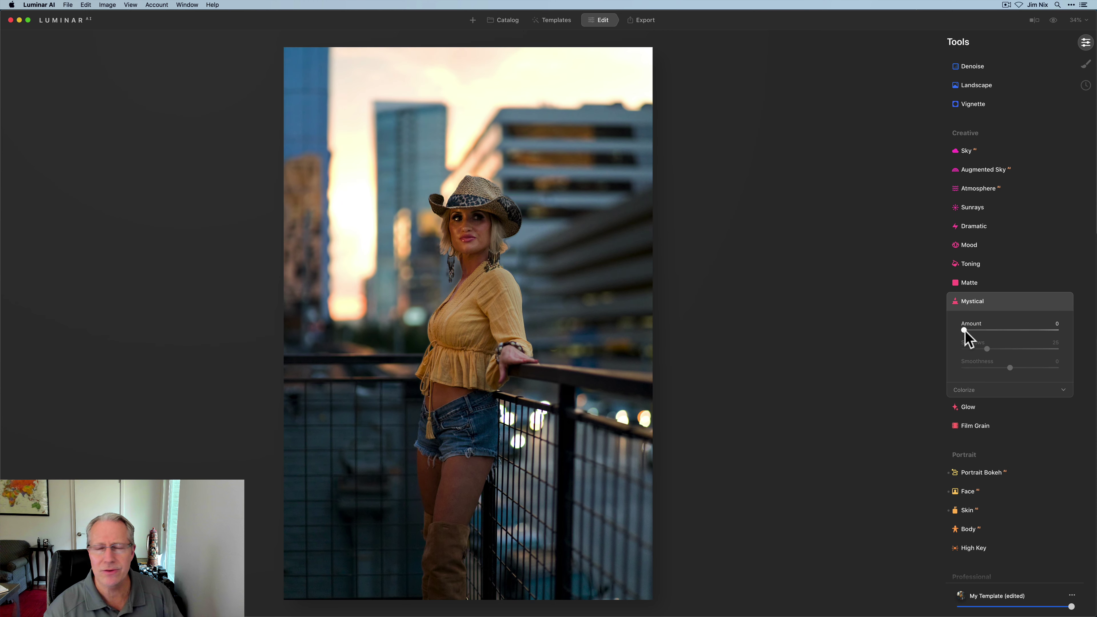
drag(965, 330, 910, 326)
click(1013, 303)
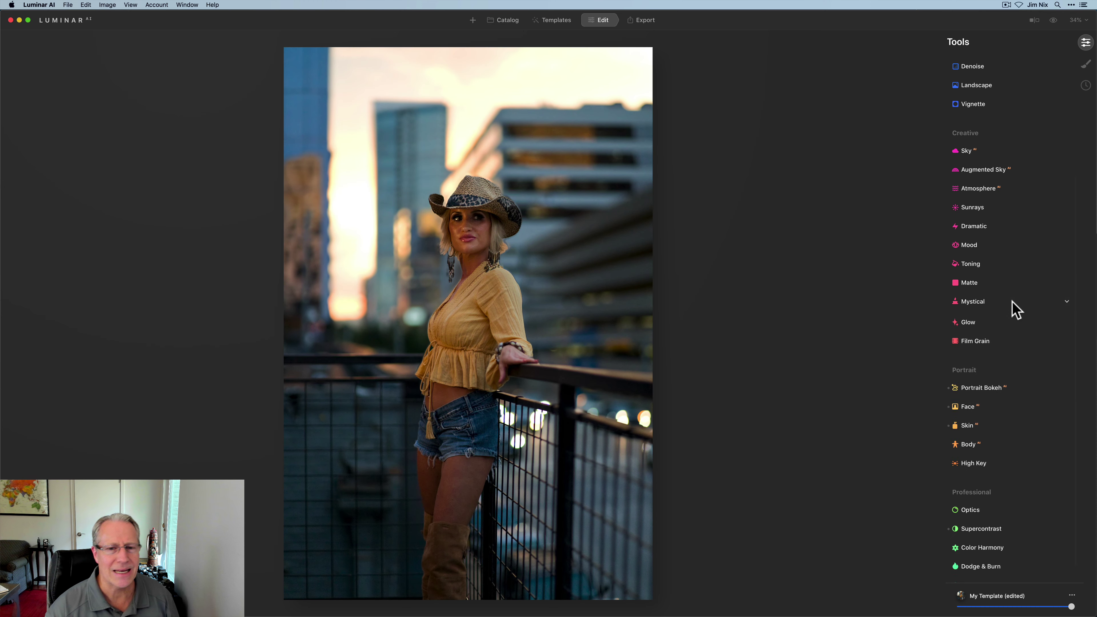
Step: In Color Harmony, set shadows Yellow-Blue 7 and midtones Magenta-Green -4, Yellow-Blue -7, then compare on/off
scroll(997, 430, up, 4)
scroll(998, 432, down, 5)
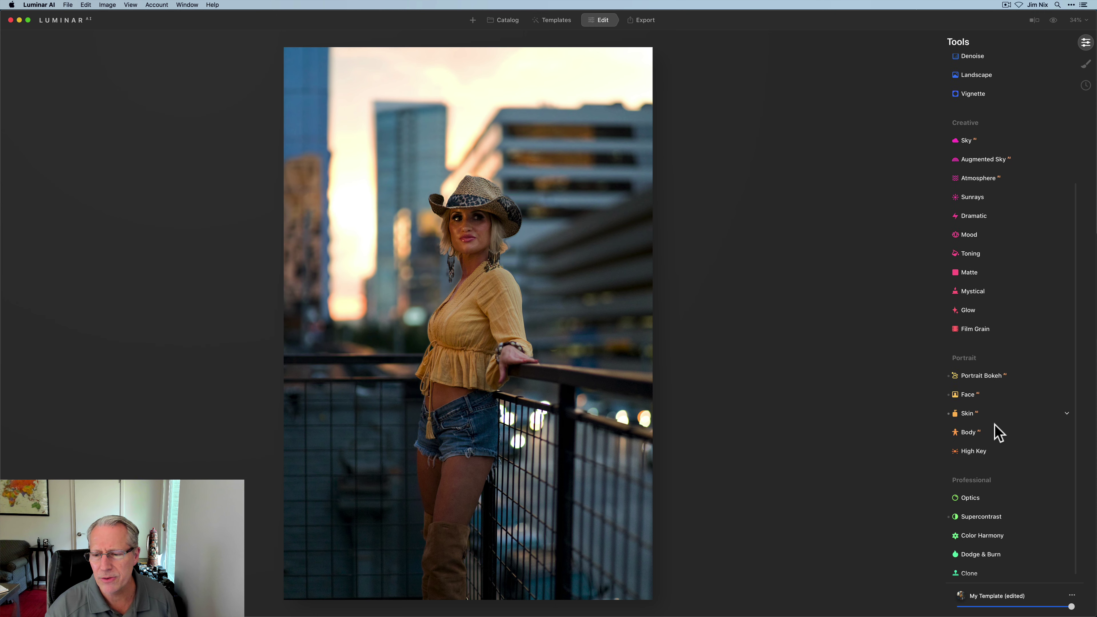
click(985, 524)
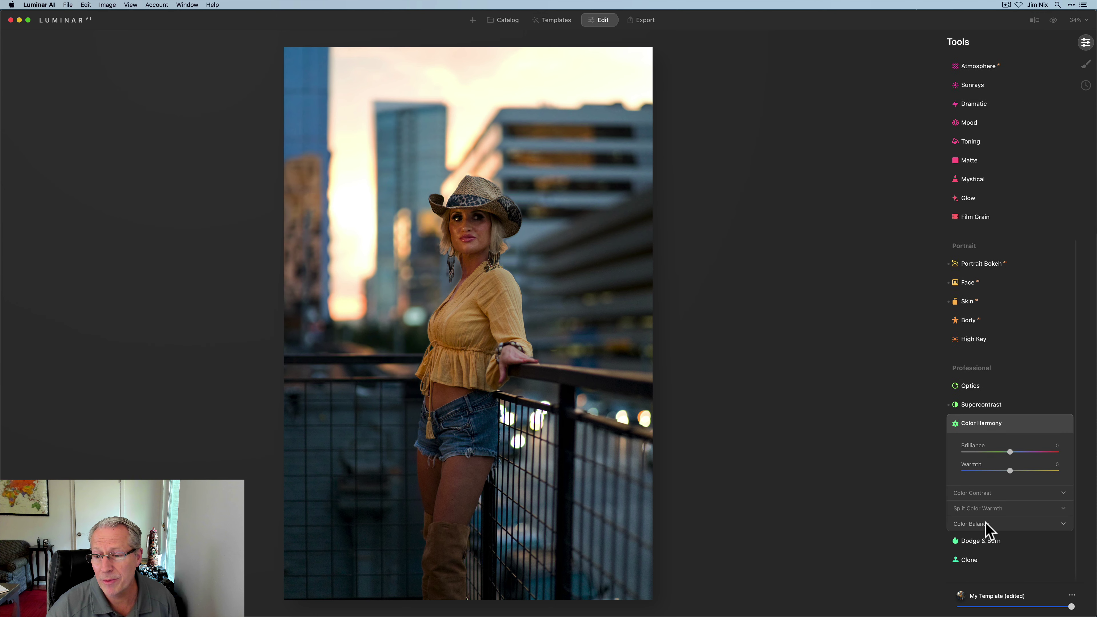
click(986, 525)
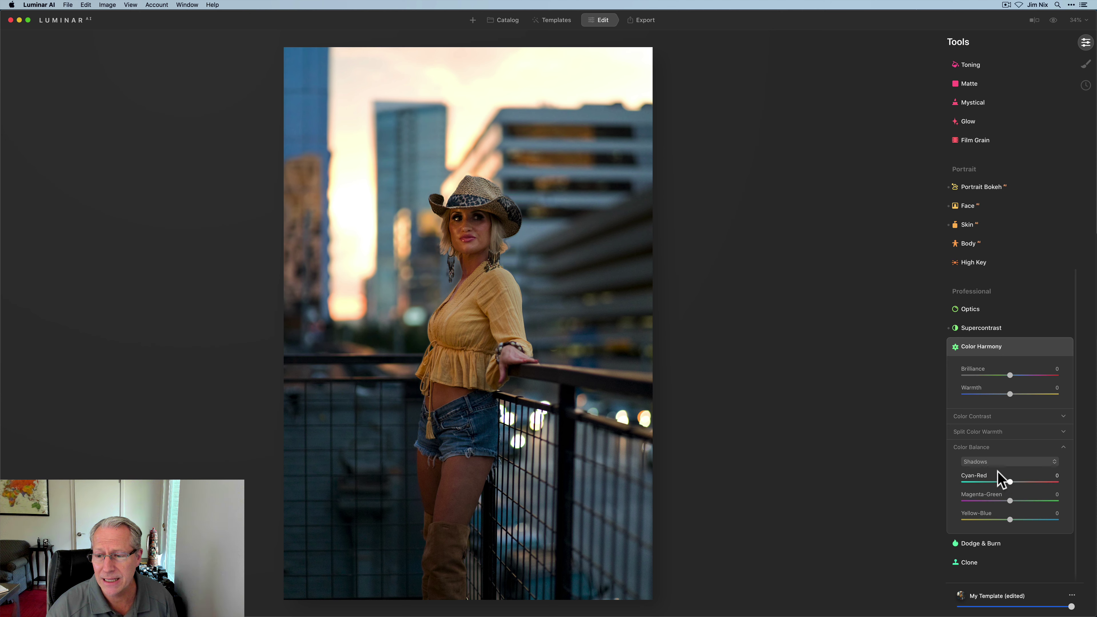
drag(1010, 519, 1014, 518)
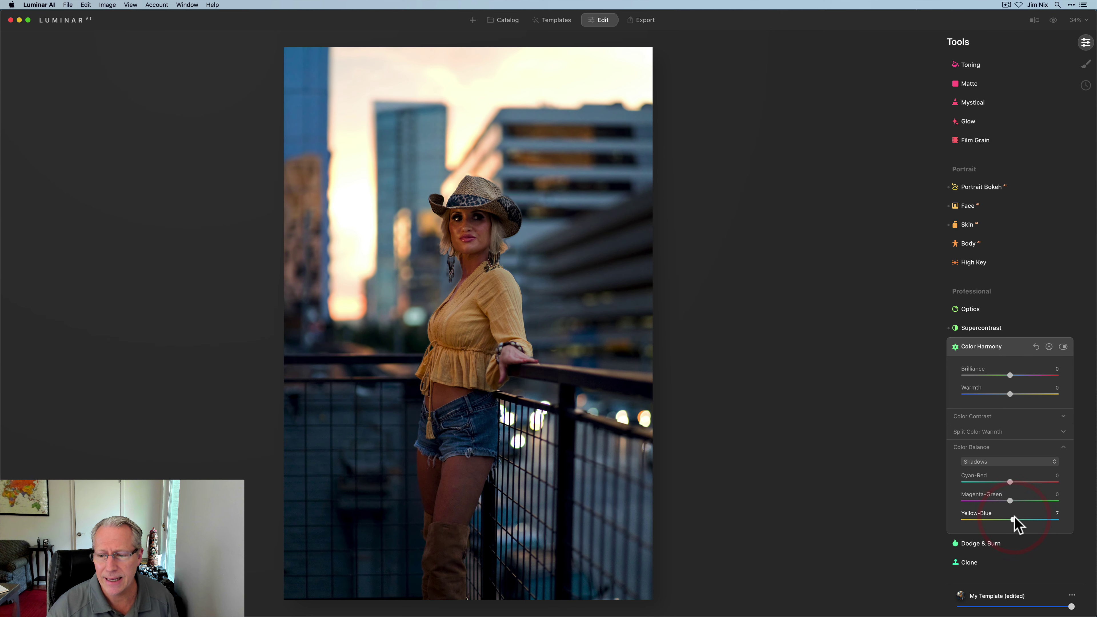
click(1002, 462)
click(1000, 483)
mouse_move(1010, 520)
mouse_down()
mouse_move(1000, 501)
mouse_move(1033, 501)
mouse_move(1009, 499)
mouse_up()
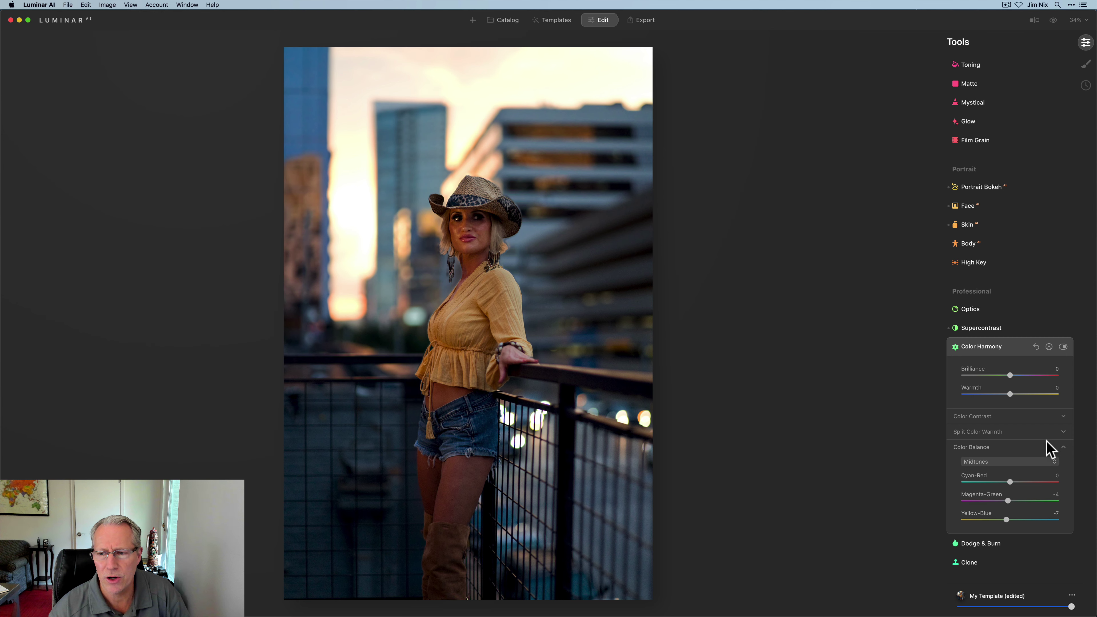
click(1063, 347)
click(1063, 347)
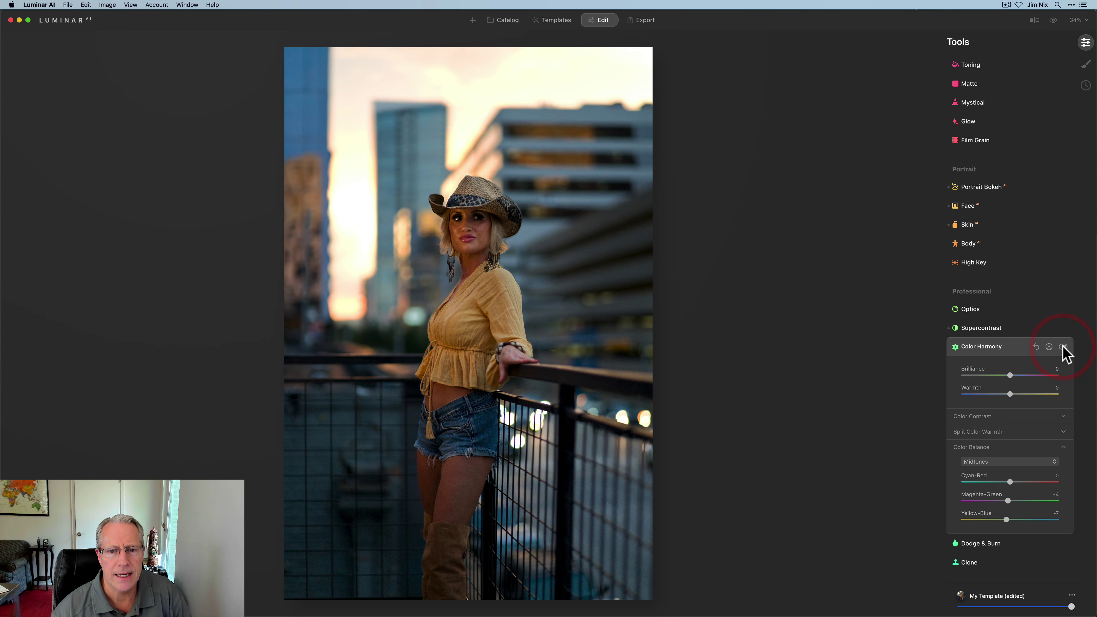
Step: Lower the Color tool's Saturation to -8 and Vibrance to -9
click(1026, 352)
scroll(1026, 352, up, 10)
click(977, 175)
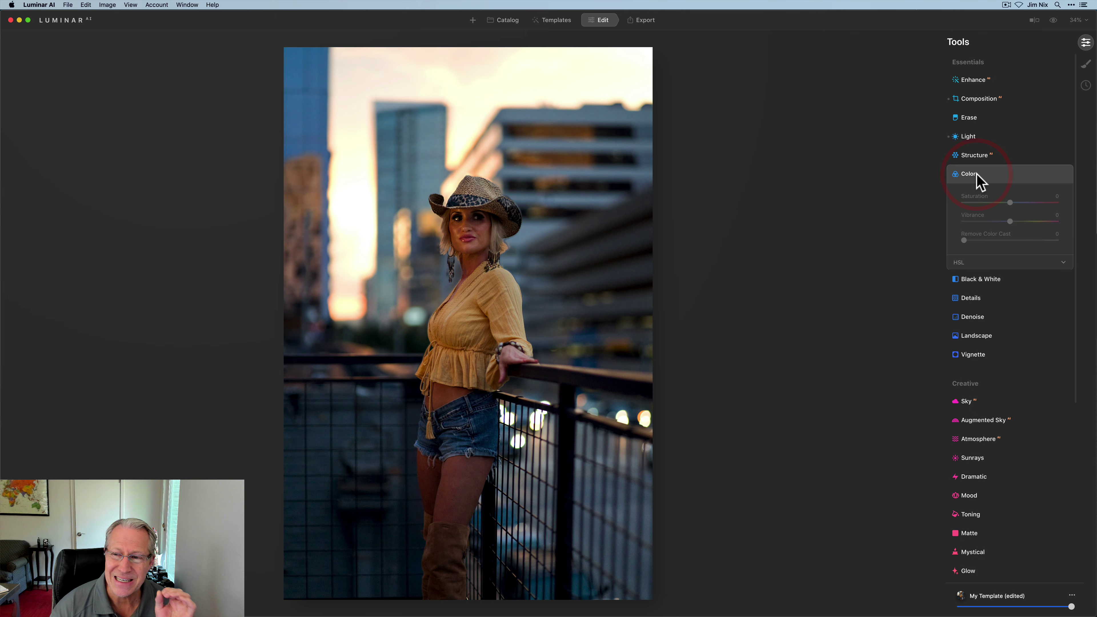
click(1007, 202)
click(1003, 220)
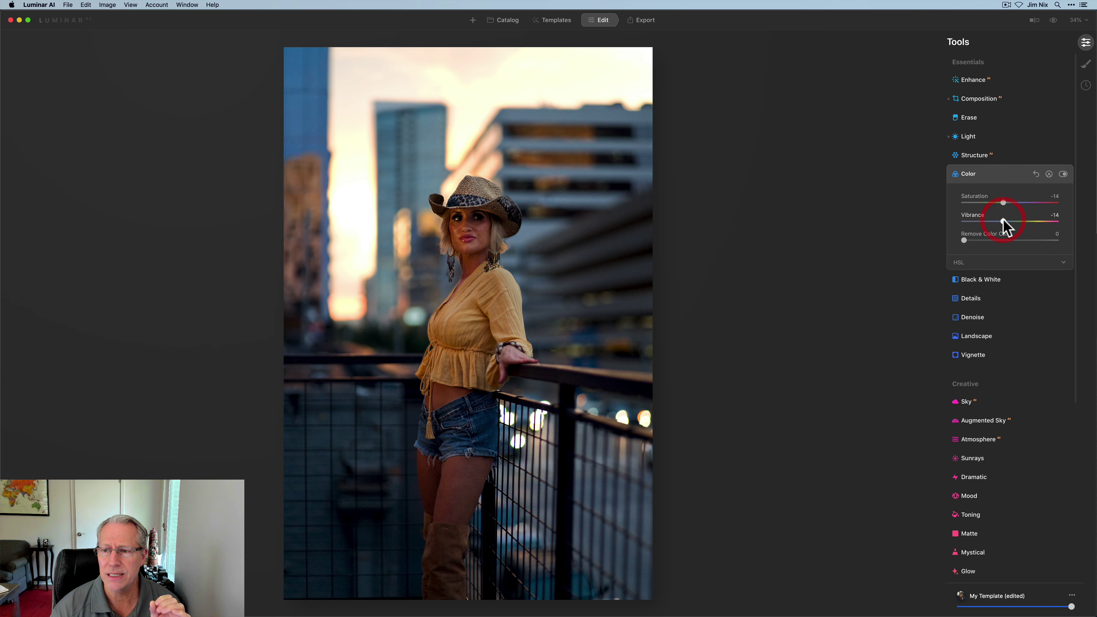
click(1006, 202)
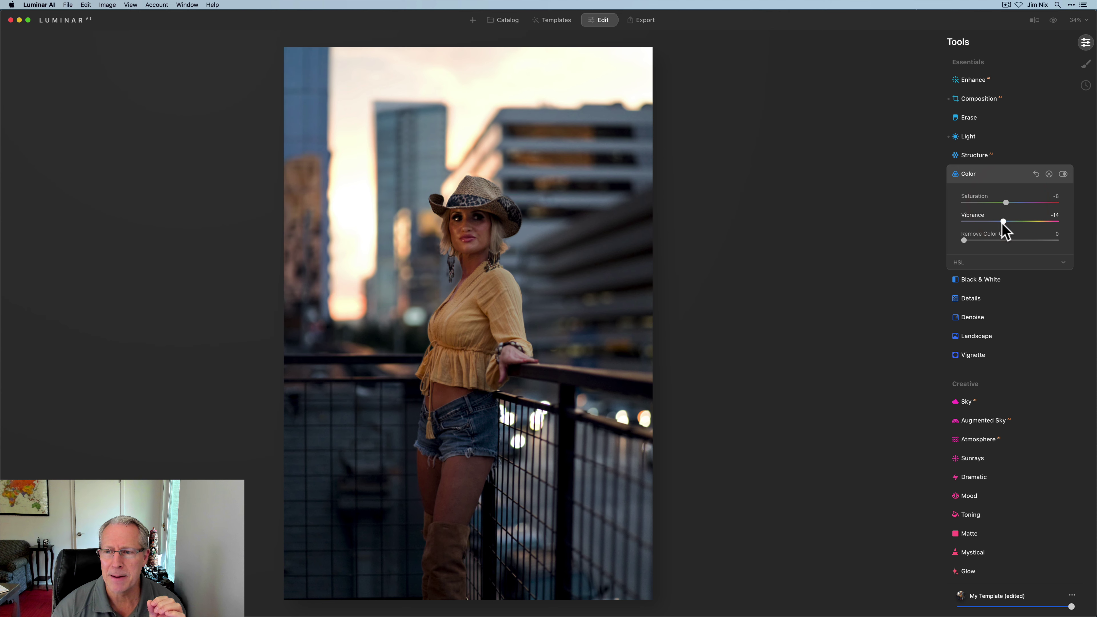
drag(1003, 222, 1006, 222)
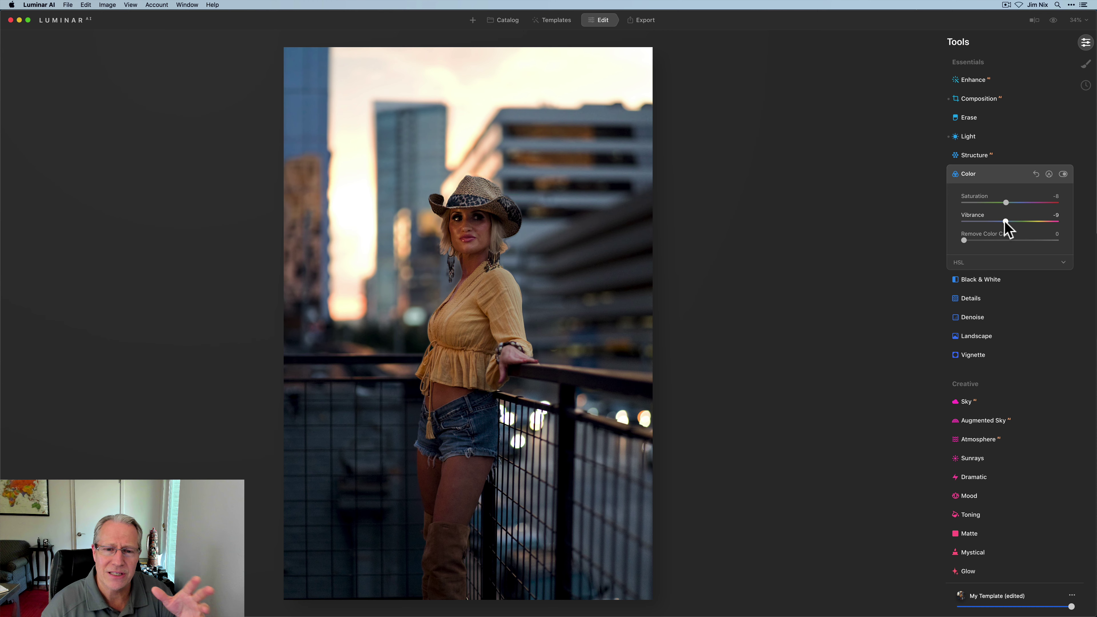
key(super+0)
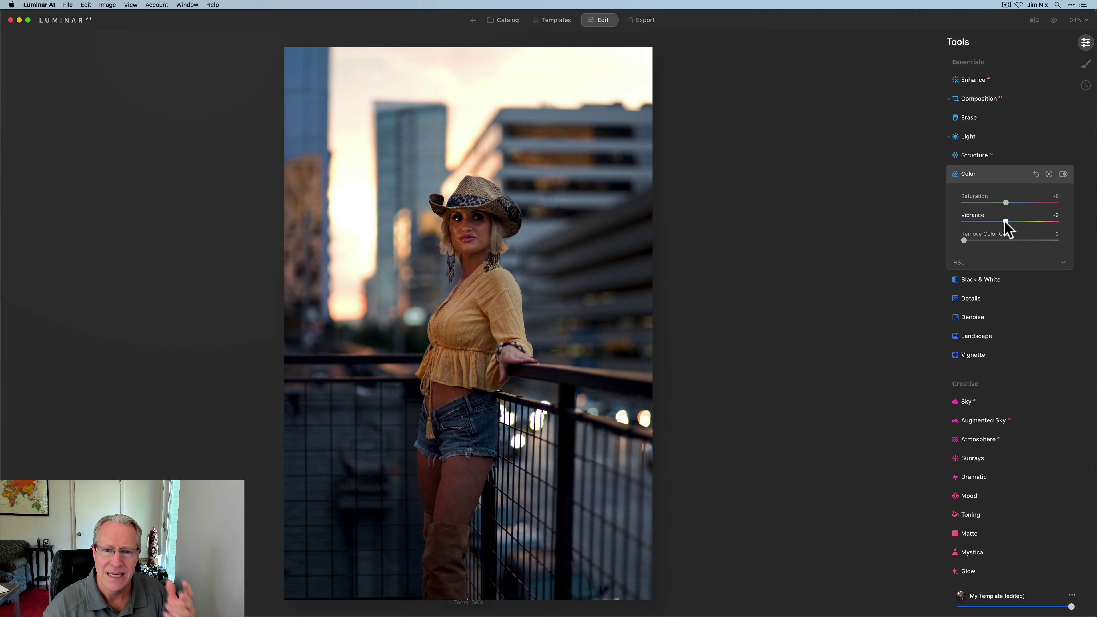
Step: Add a vignette at Amount -49, Size 25, centred on the woman, with Inner Light 22
click(991, 178)
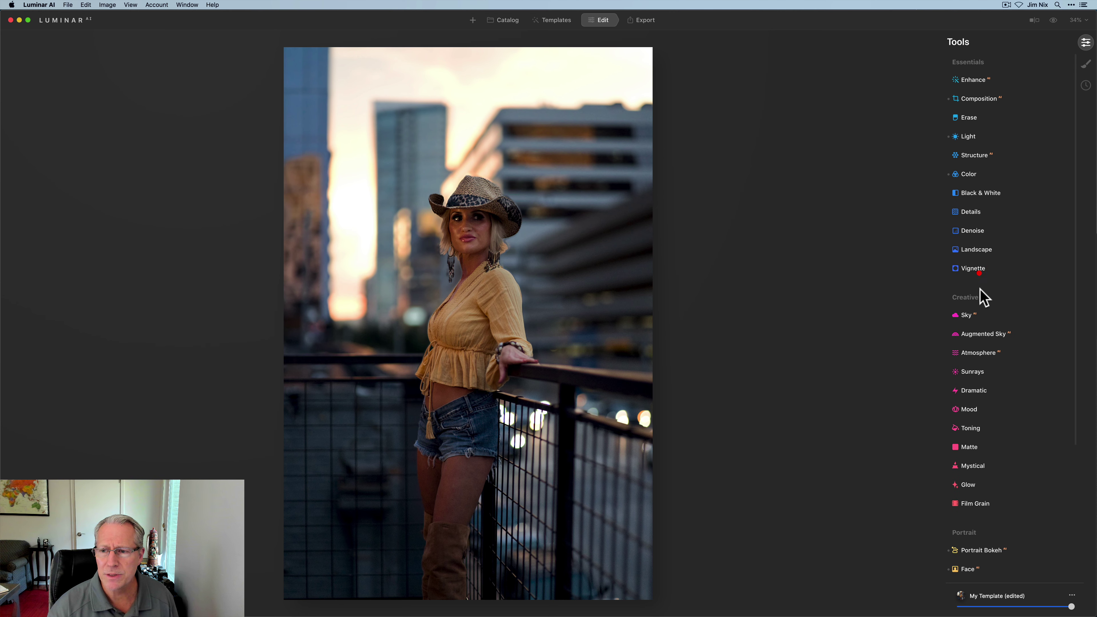
click(979, 271)
click(988, 249)
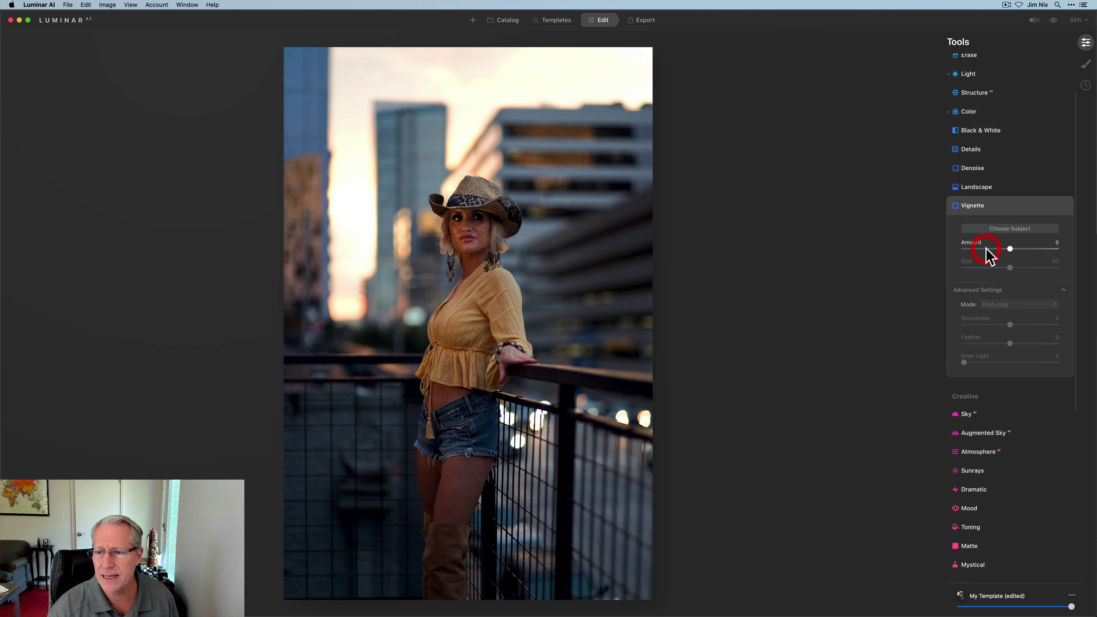
click(987, 267)
click(990, 362)
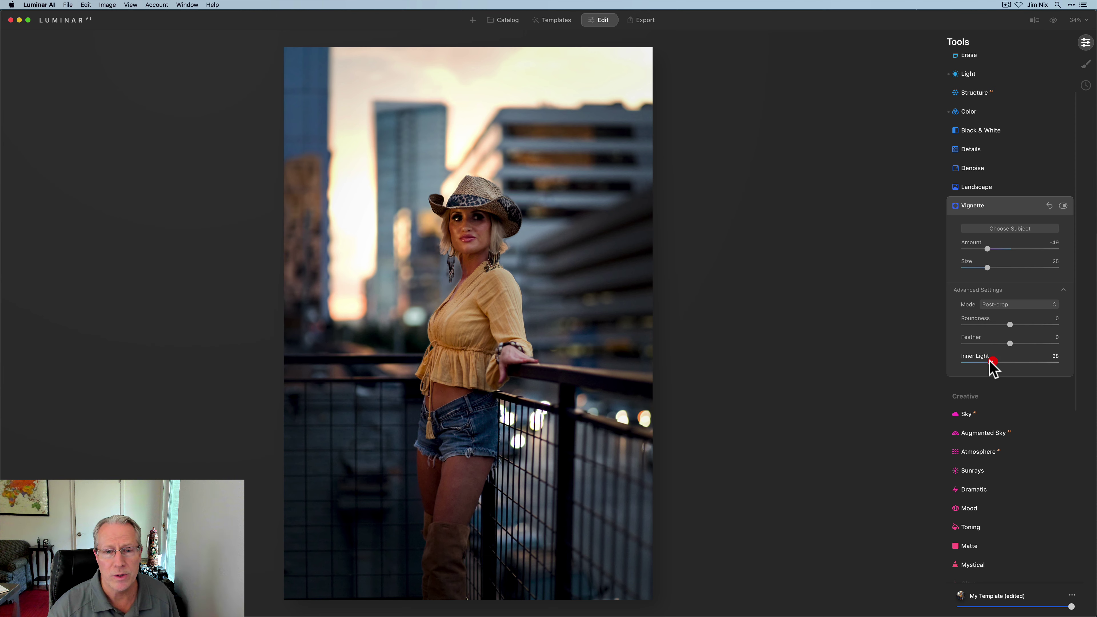
drag(992, 365, 994, 363)
click(1010, 230)
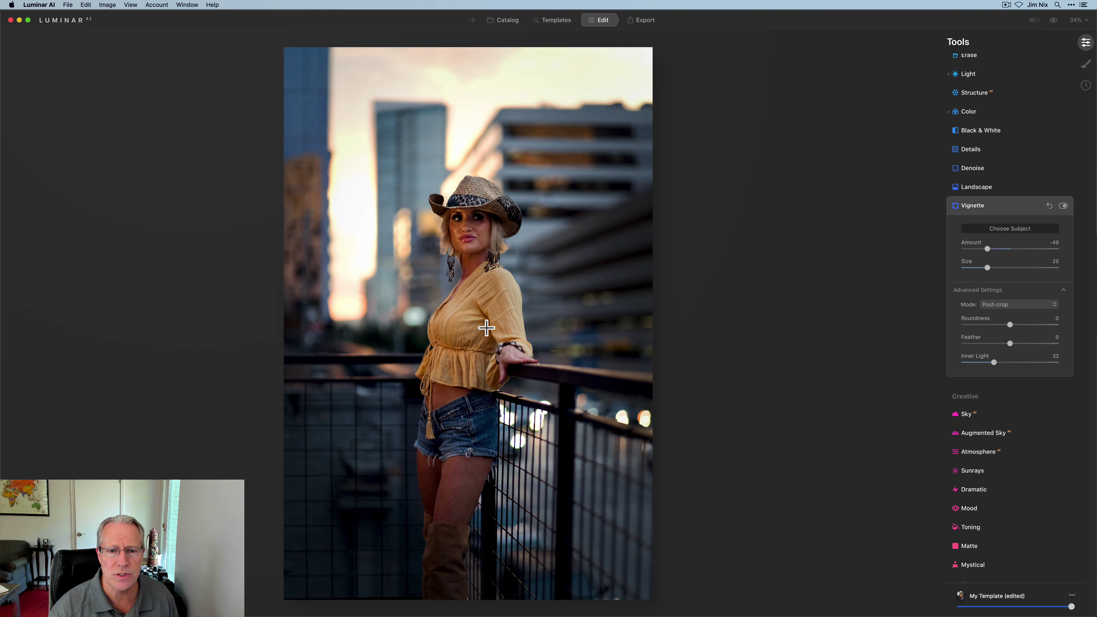
click(481, 277)
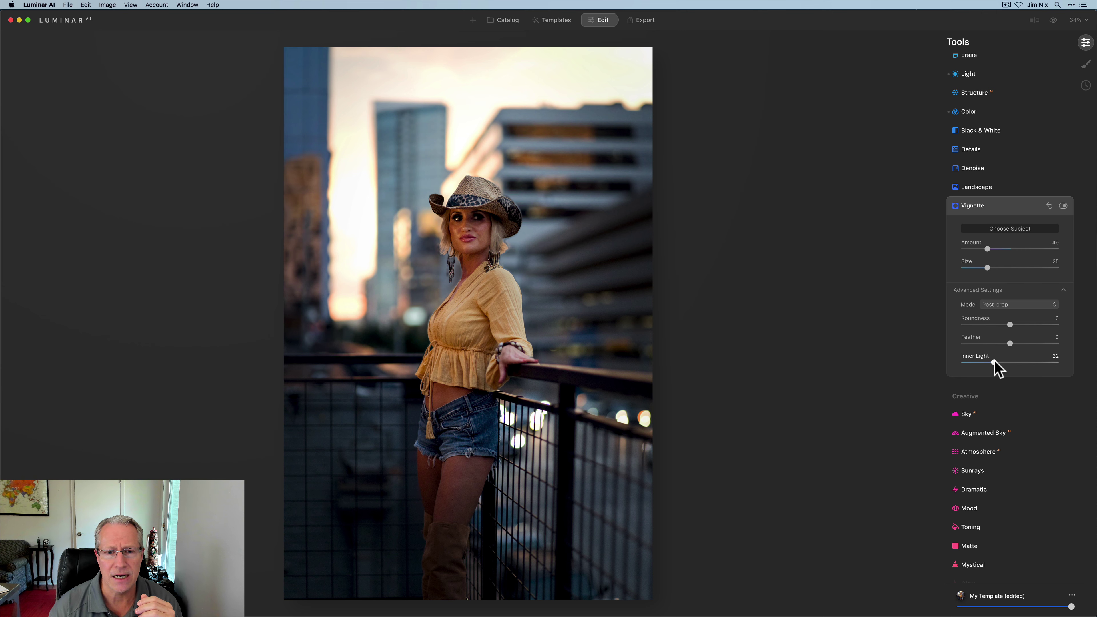
drag(1004, 362, 992, 358)
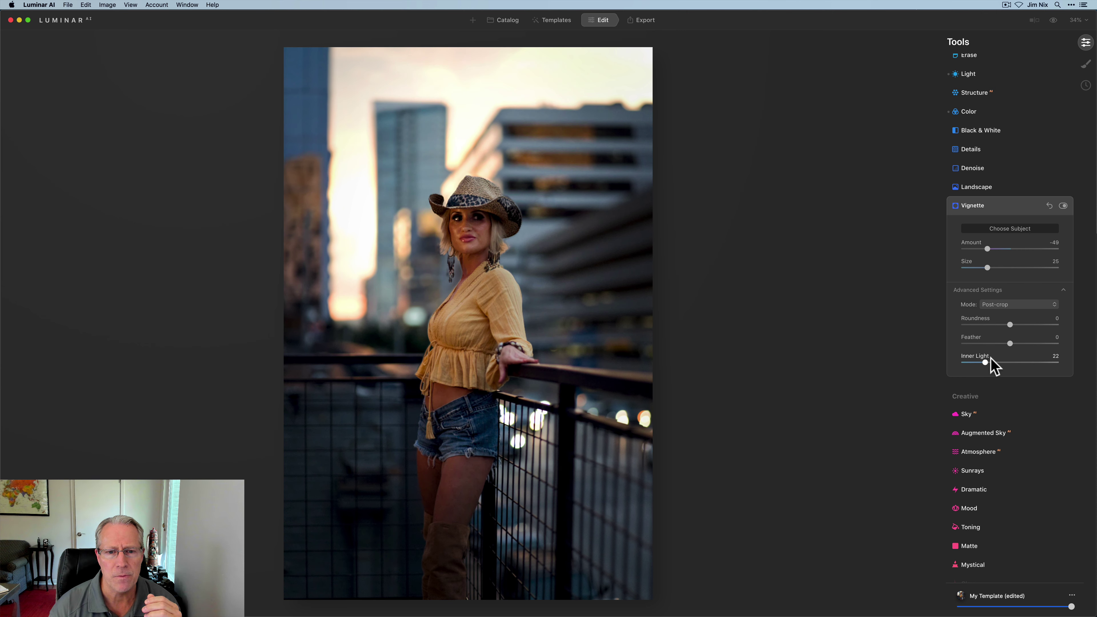
Step: Pull the Light tool's Highlights down to about -79
click(1002, 207)
scroll(1002, 207, up, 4)
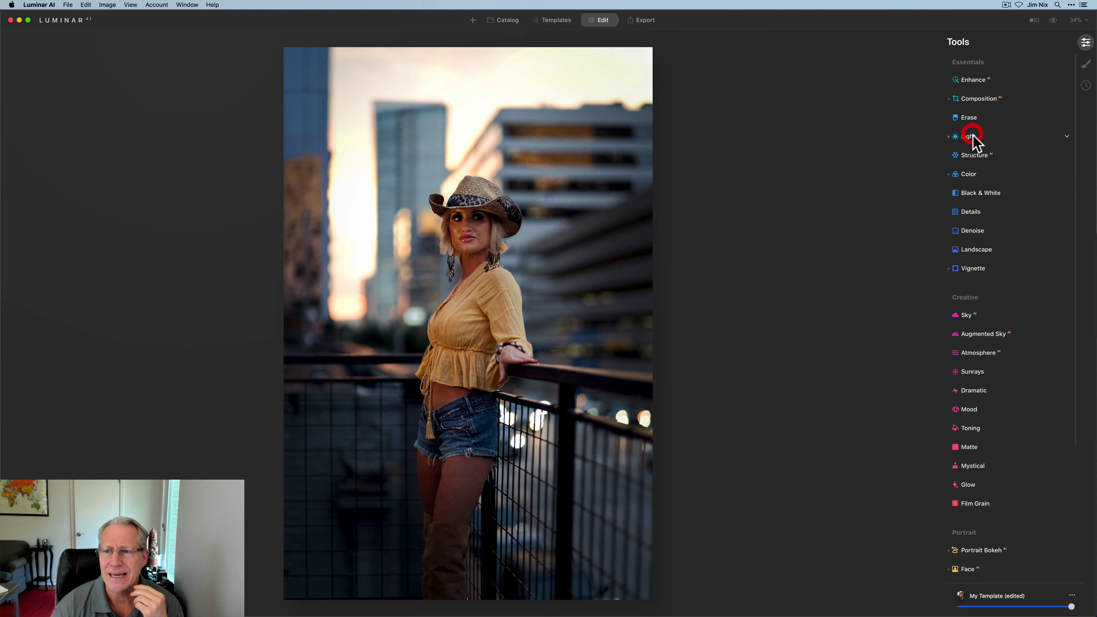
click(972, 136)
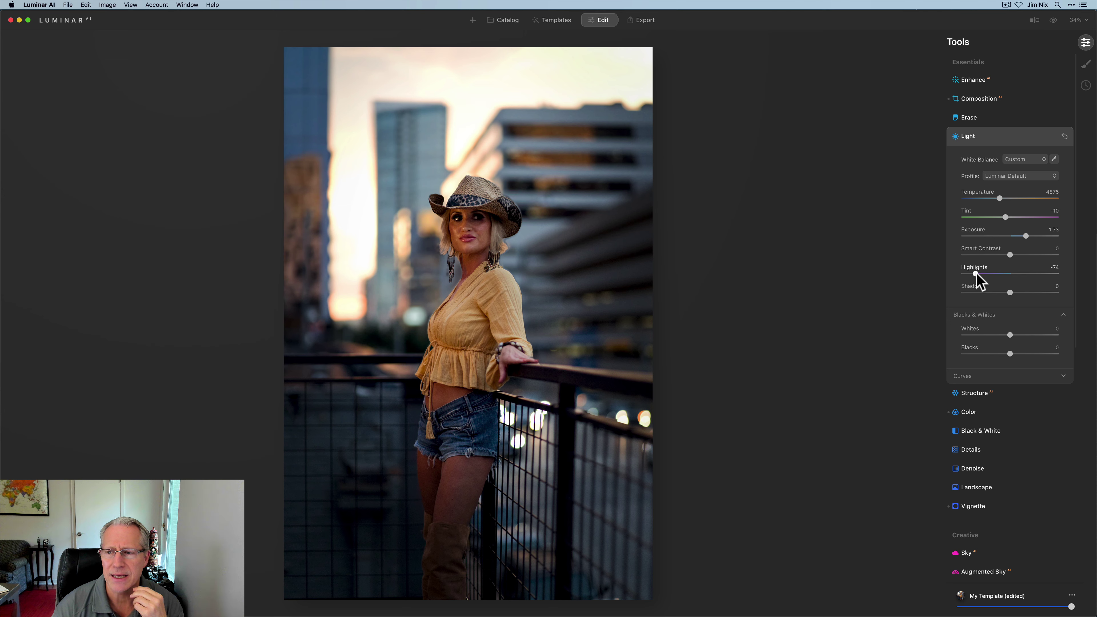
drag(976, 273, 921, 282)
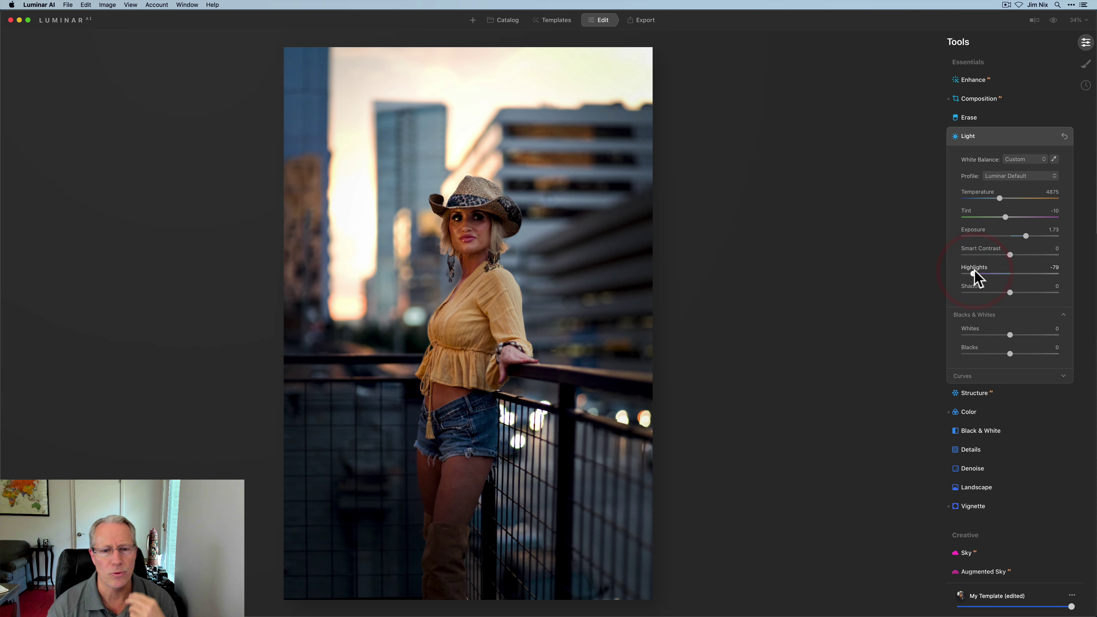
Step: Raise the vignette's Inner Light to 40
click(998, 136)
click(982, 271)
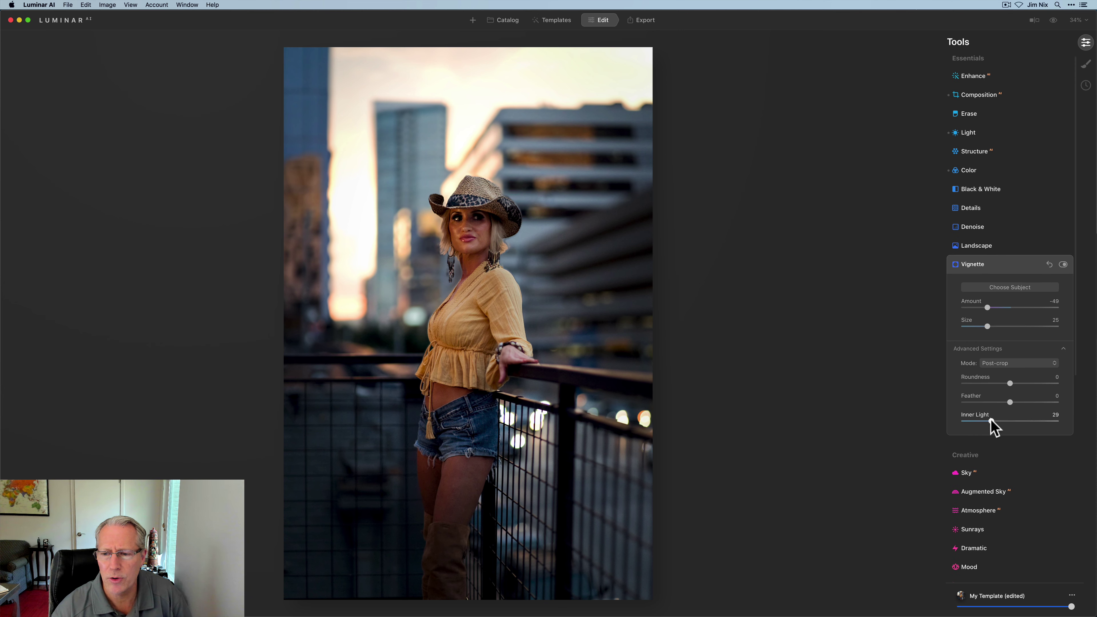
drag(991, 420, 1003, 426)
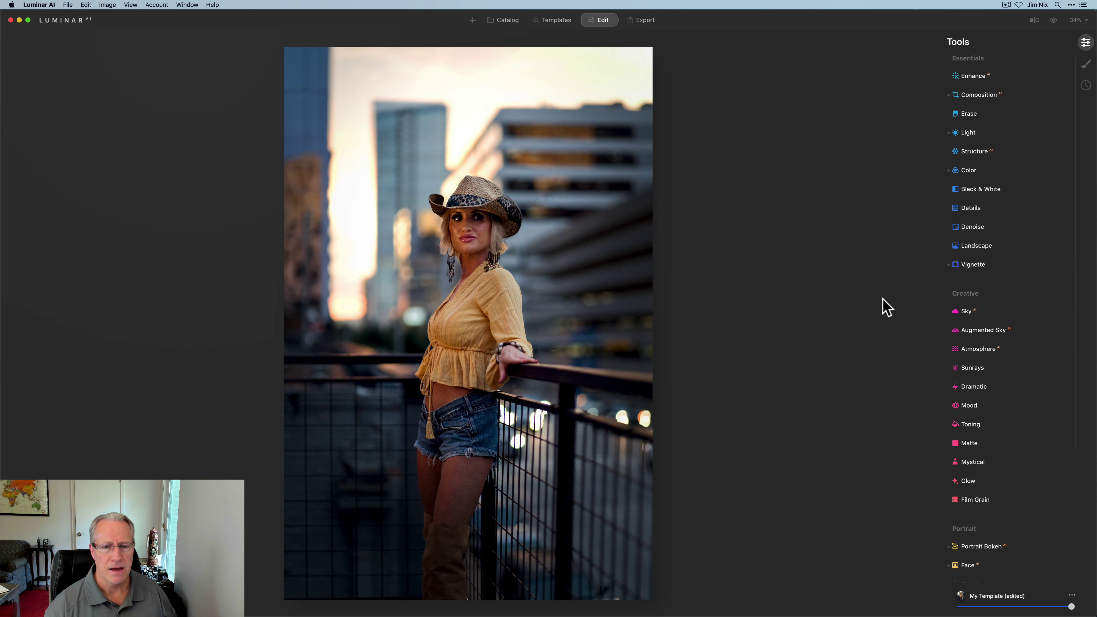
click(1054, 22)
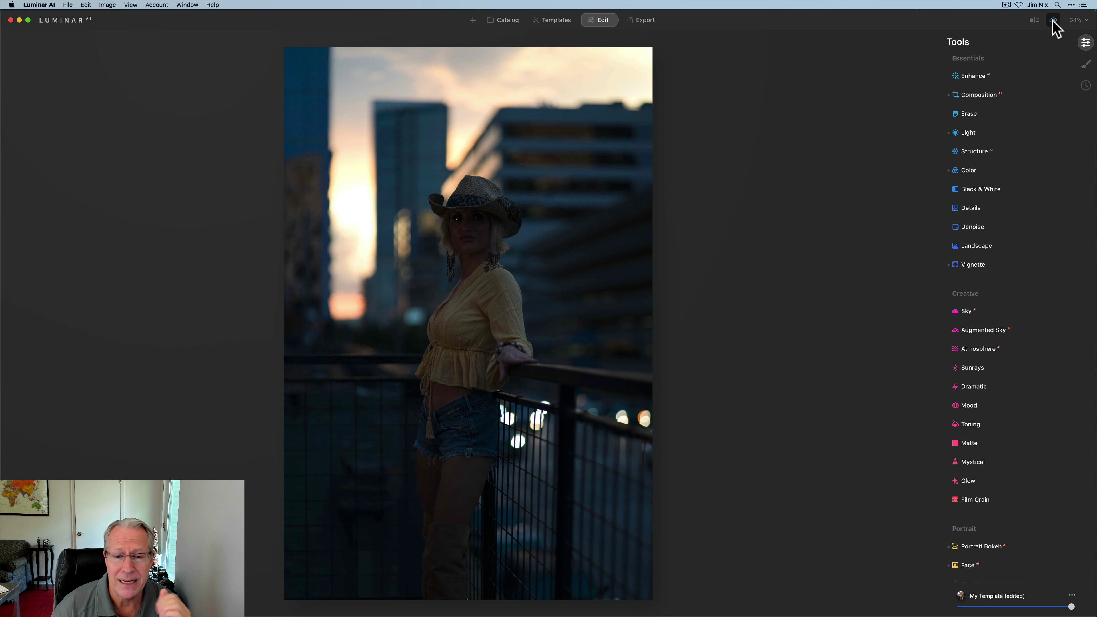
click(1052, 20)
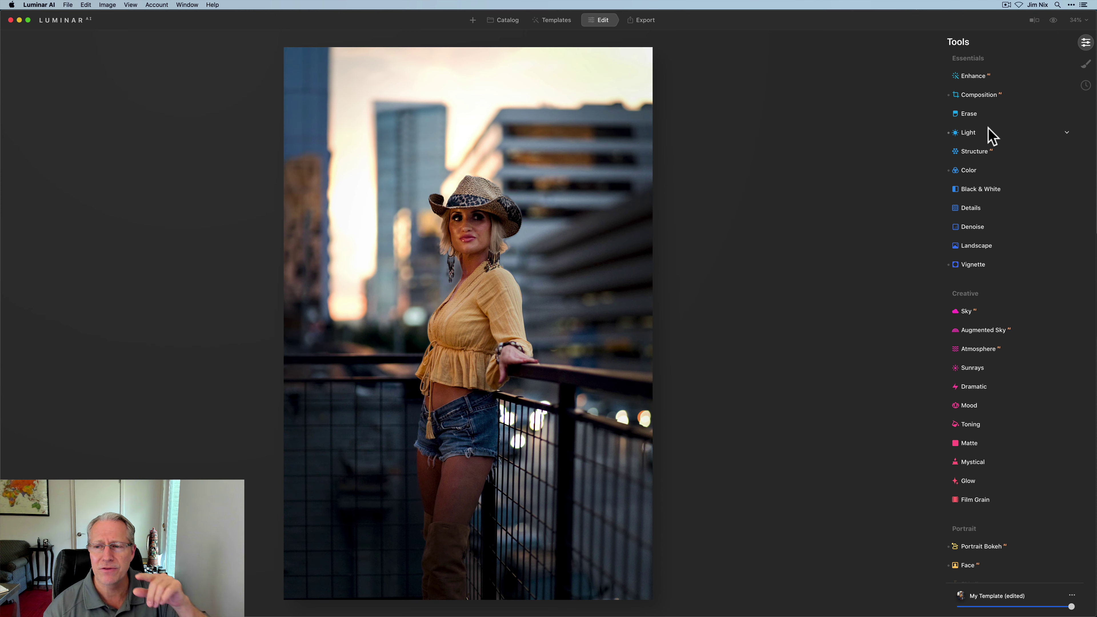
scroll(1004, 336, down, 8)
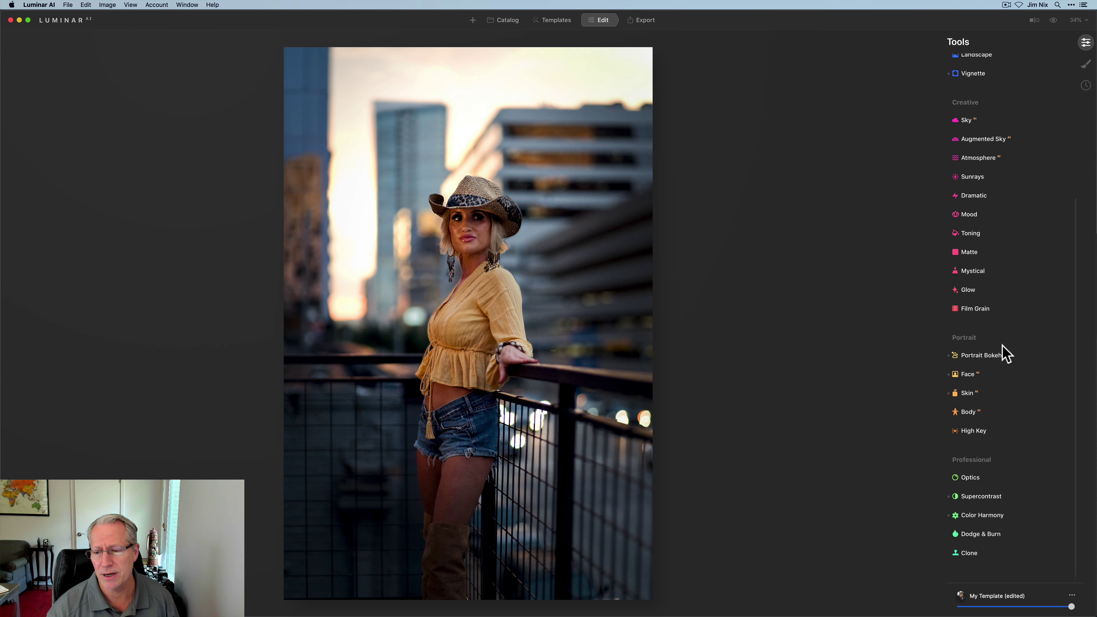
click(1018, 510)
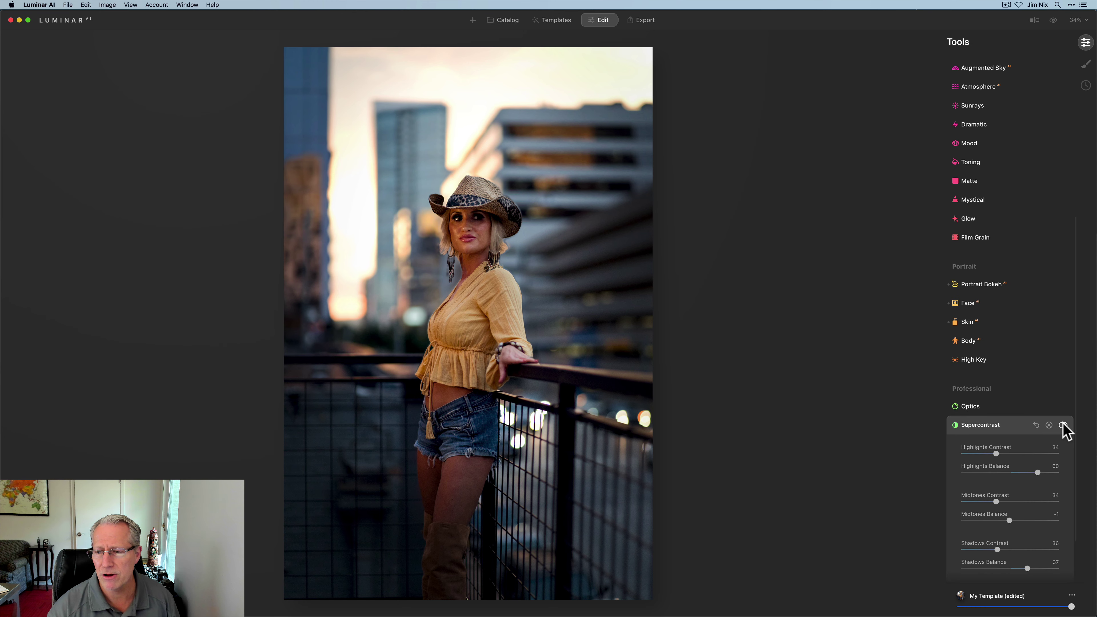
click(1063, 426)
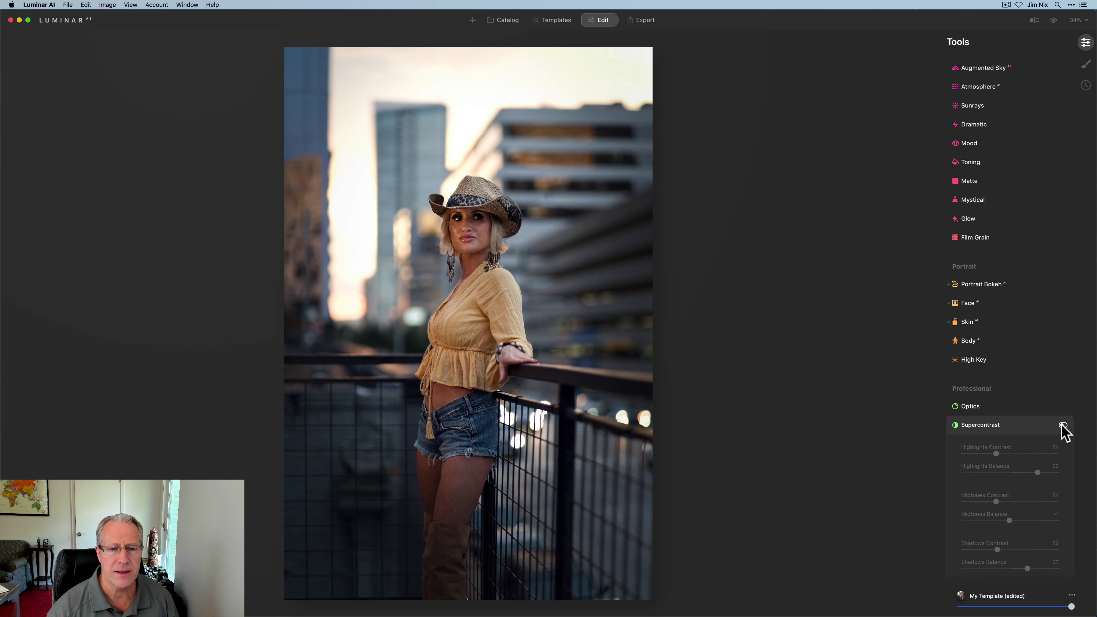
click(1062, 425)
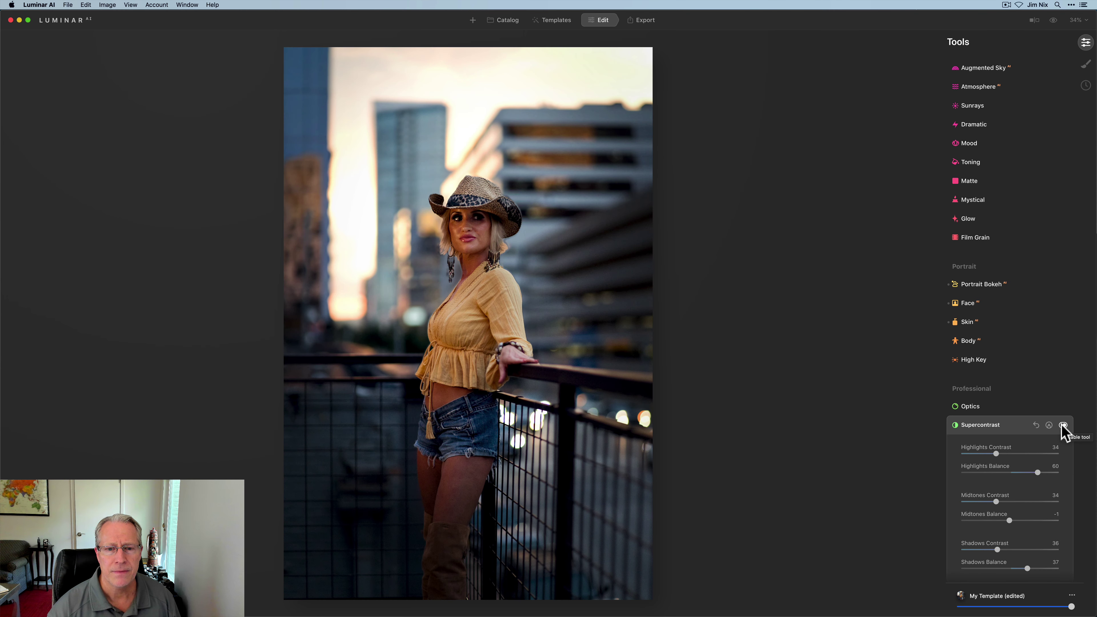
click(1016, 425)
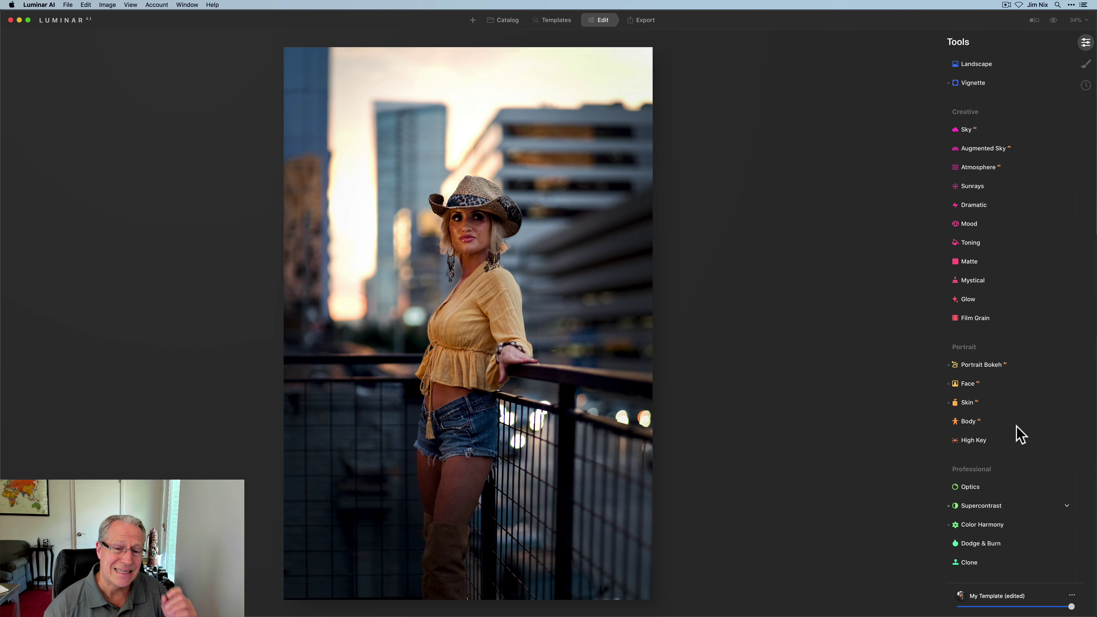
scroll(1016, 435, up, 8)
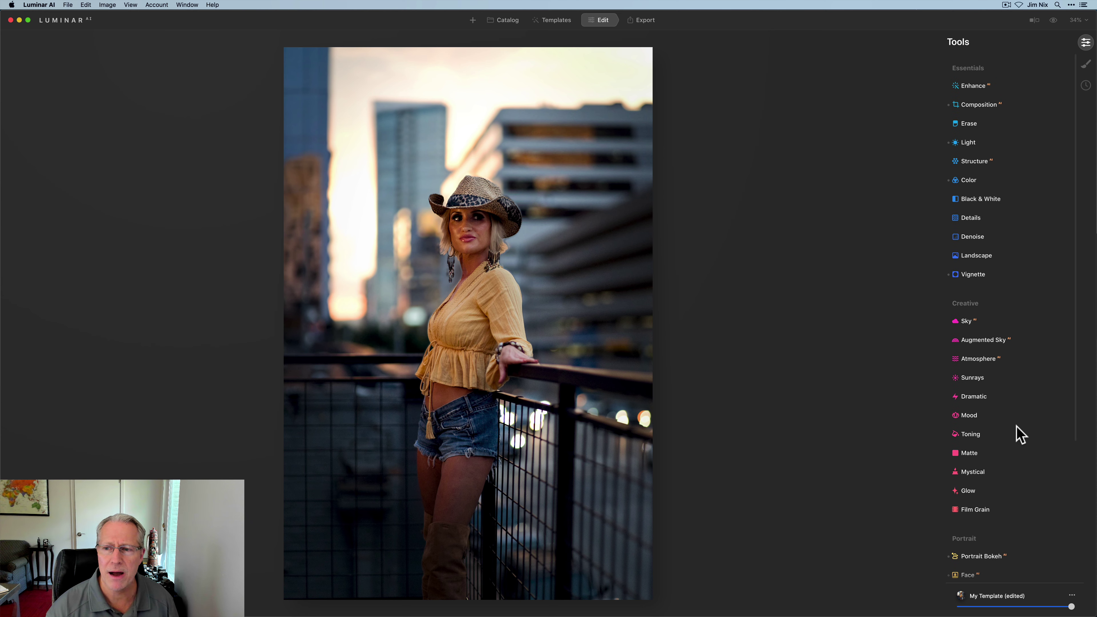
Step: Reduce orange saturation to -15 in the Color tool's HSL Saturation controls
click(972, 175)
click(968, 263)
click(1000, 224)
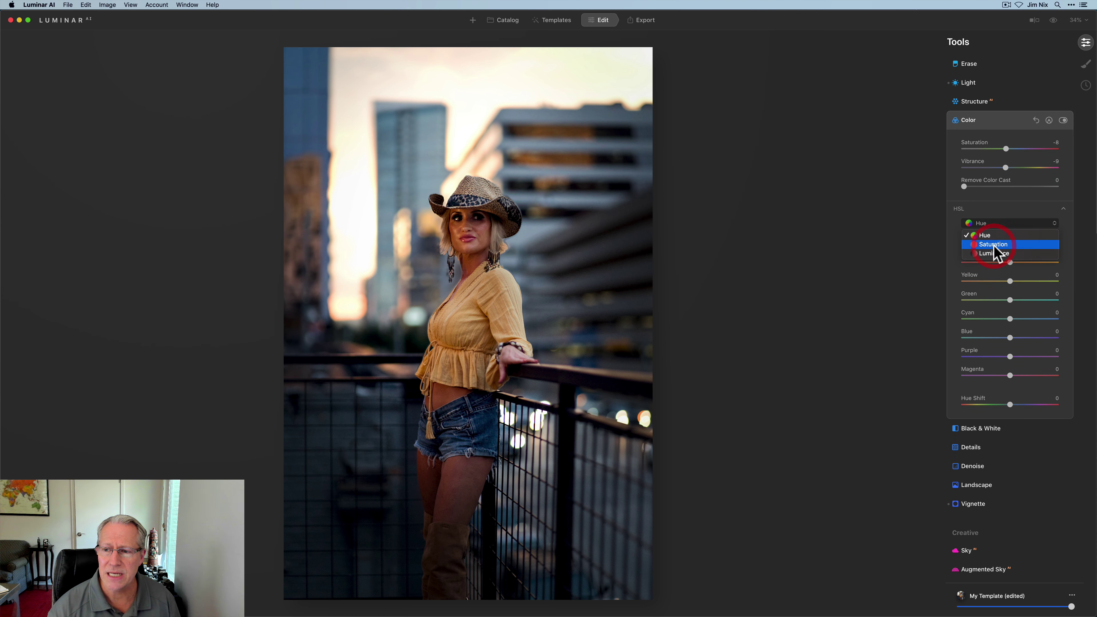
click(999, 246)
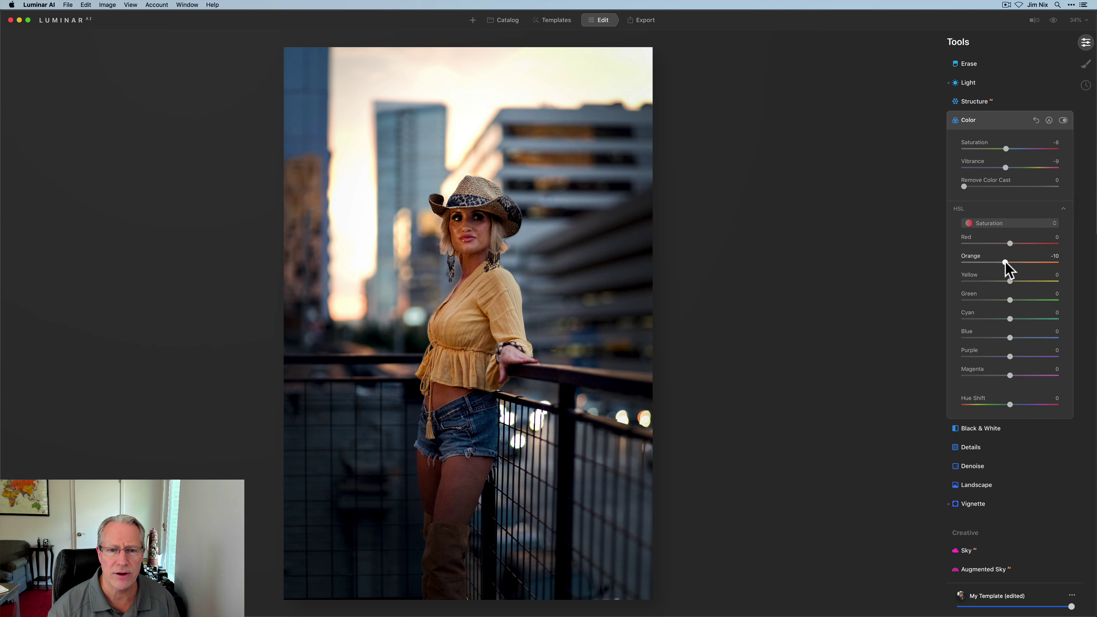
mouse_move(1006, 263)
mouse_down()
mouse_move(966, 258)
mouse_move(1003, 261)
mouse_up()
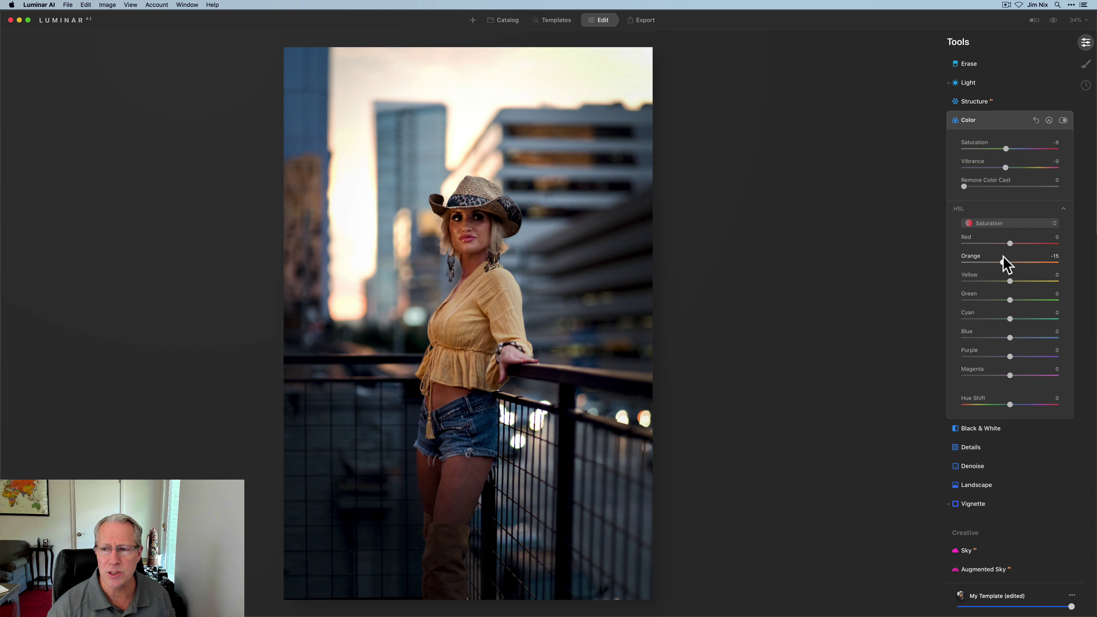
click(1000, 123)
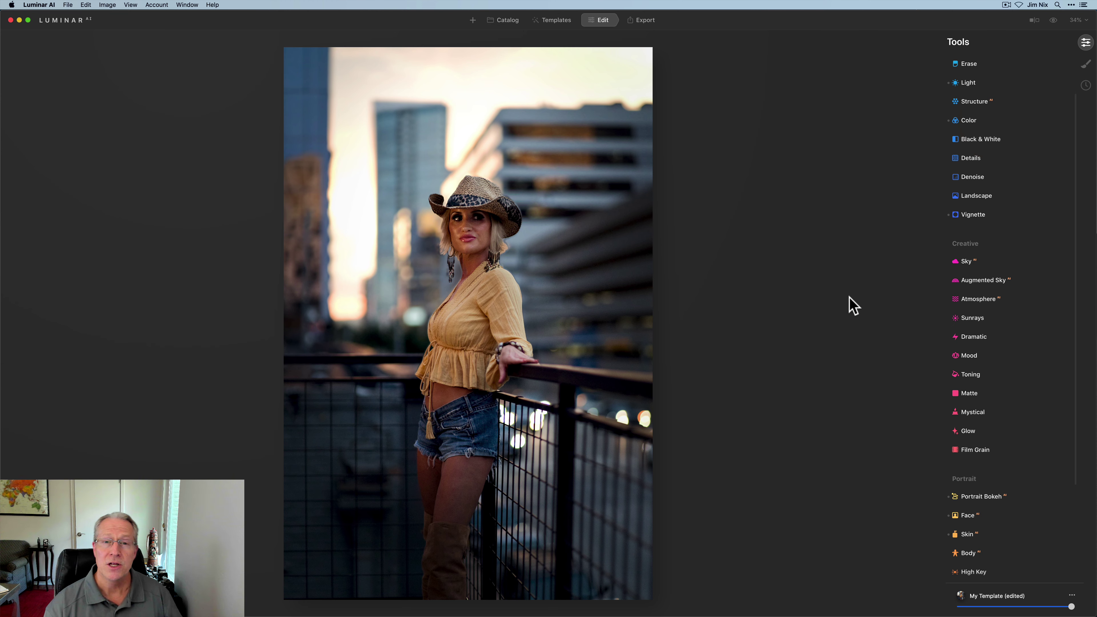